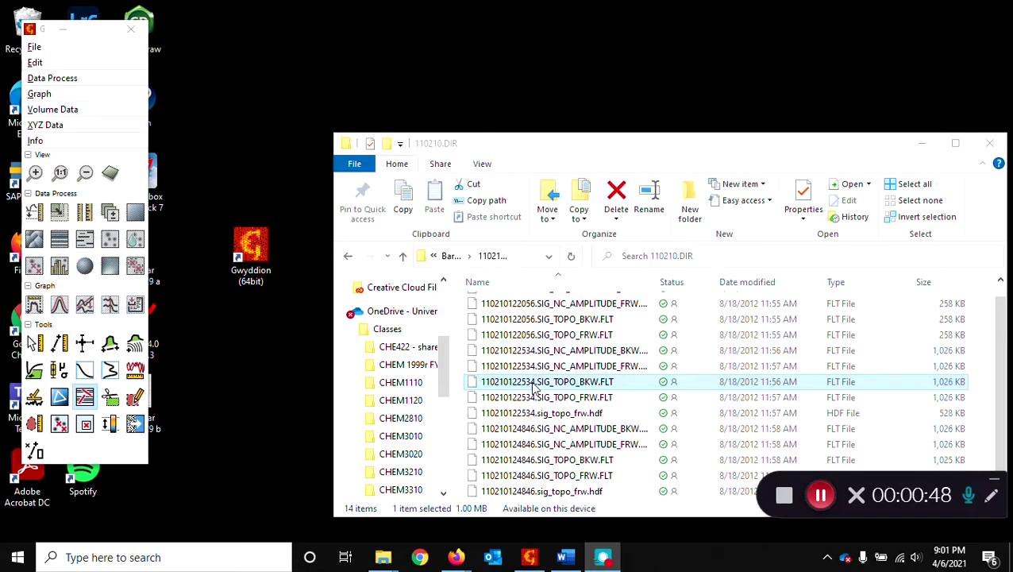
Step: Drag the 110210122534.SIG_TOPO_BKW.FLT backward topography scan toward the Gwyddion toolbox
left_click_drag(529, 385, 103, 101)
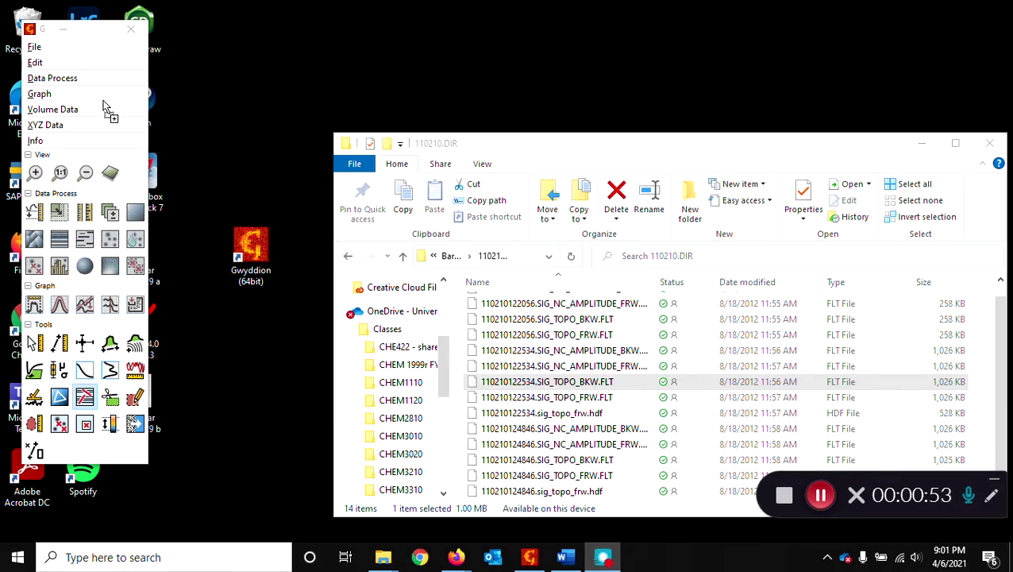
Step: Load 110210122534.SIG_TOPO_BKW.FLT as a height image and place it beside the toolbox
left_click_drag(103, 101, 94, 95)
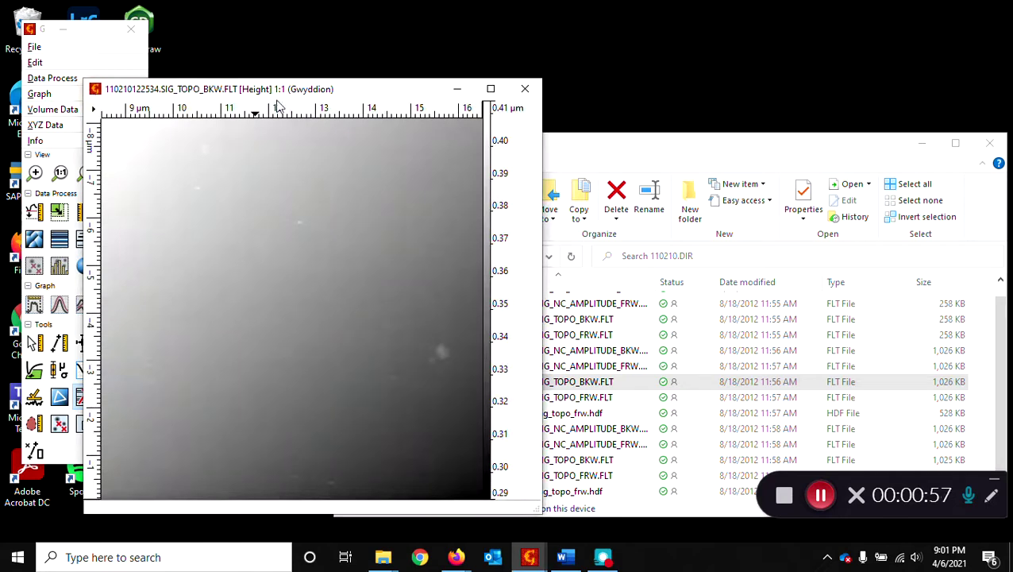
left_click_drag(355, 93, 469, 62)
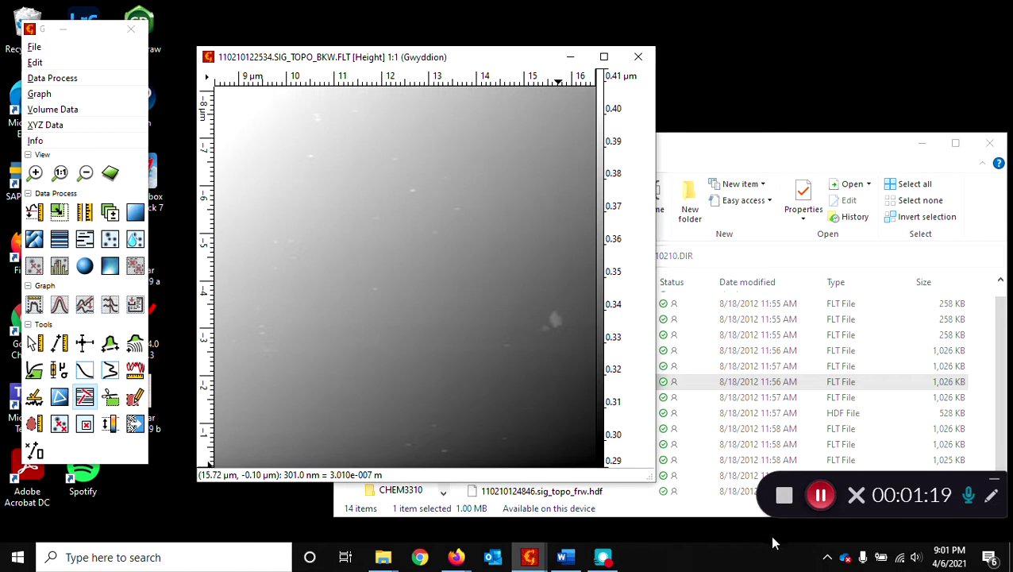
Step: Level the height image by mean plane subtraction, giving a 0.347–0.376 µm range
left_click(823, 506)
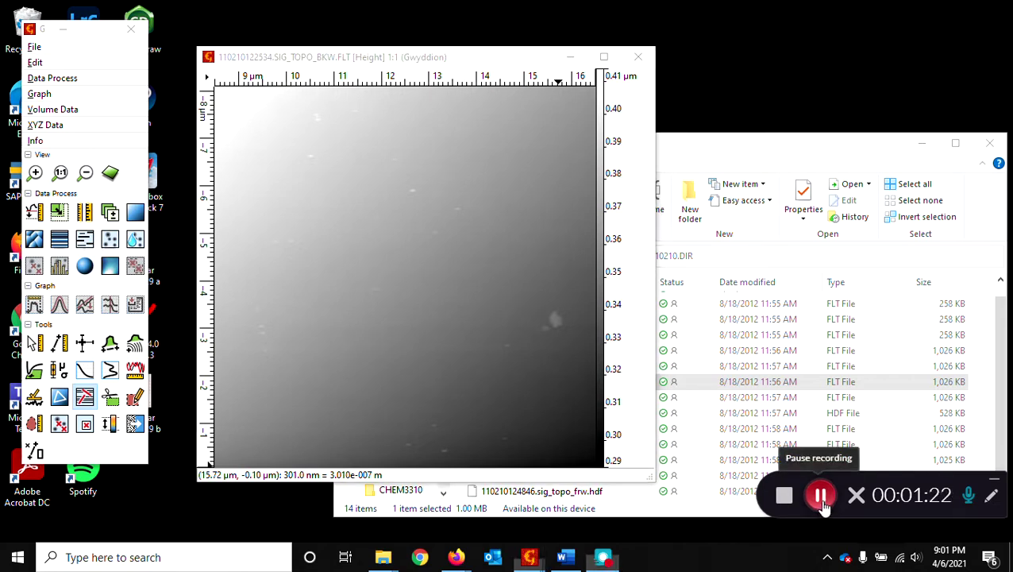
left_click(136, 213)
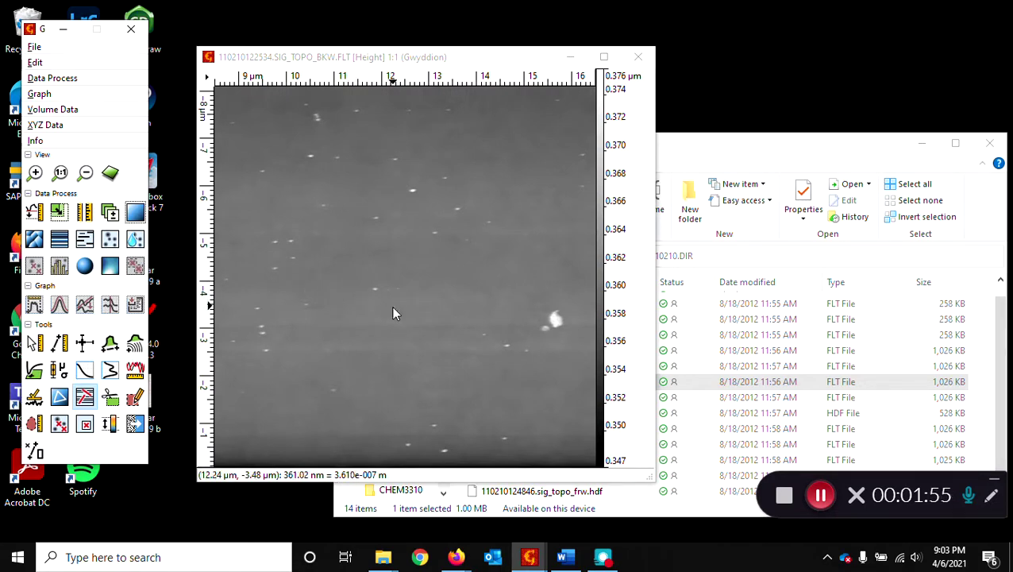
left_click(820, 496)
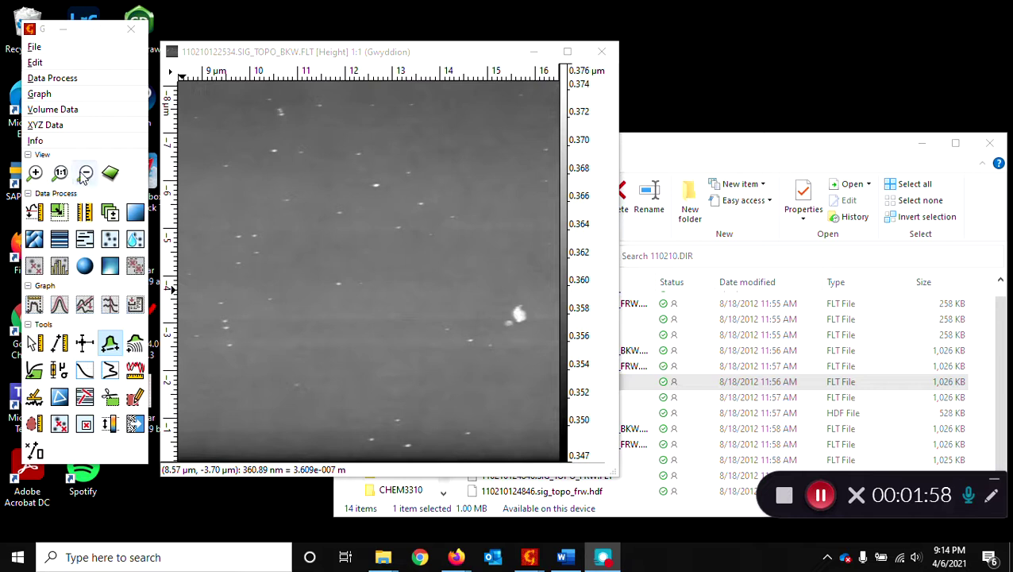
left_click(34, 173)
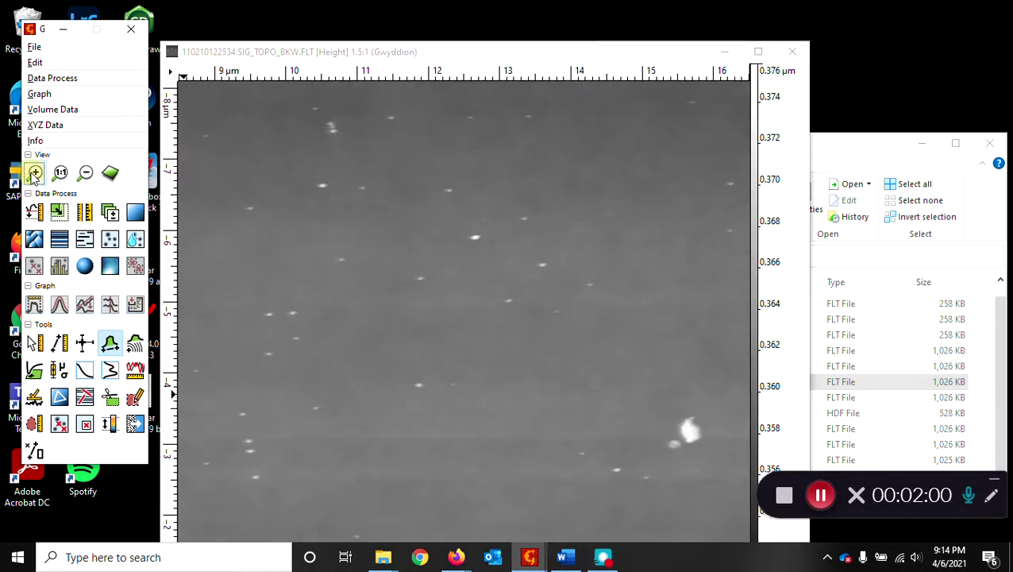
left_click(85, 173)
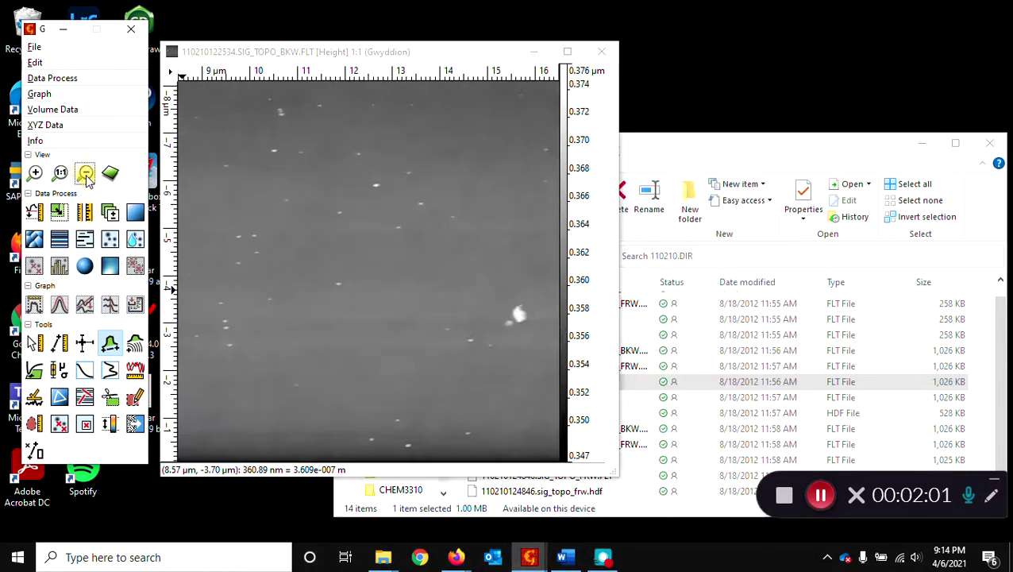
left_click(109, 343)
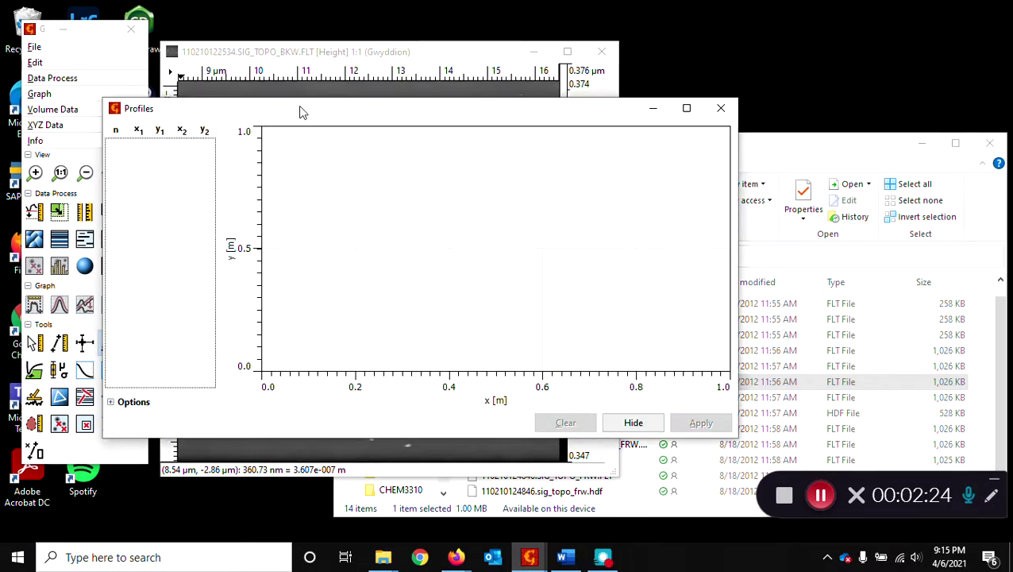
Step: Draw a profile line across four nanoparticles, plotting 367–370 nm peaks over a ~361 nm baseline
left_click_drag(300, 111, 615, 95)
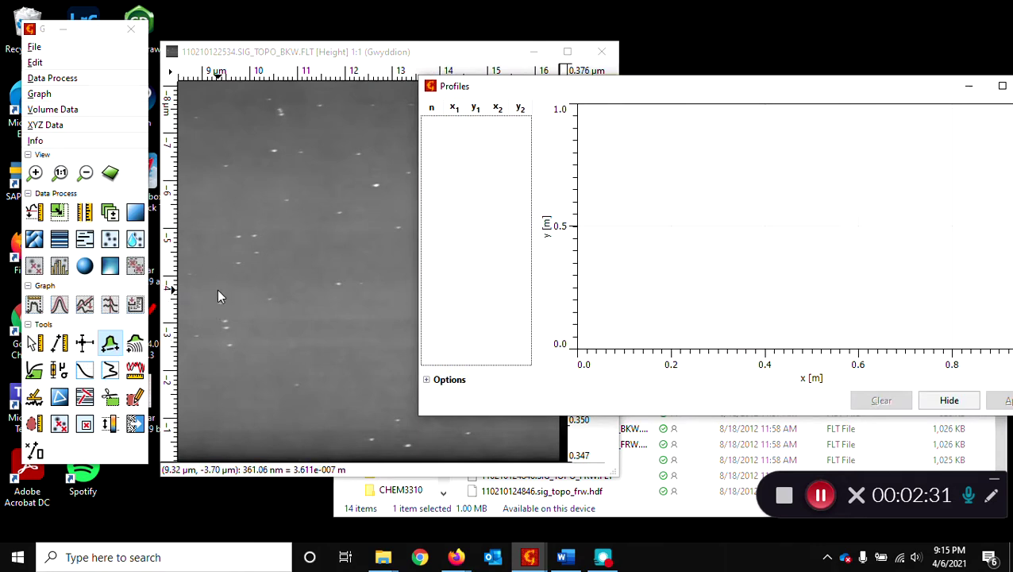
left_click_drag(216, 289, 228, 354)
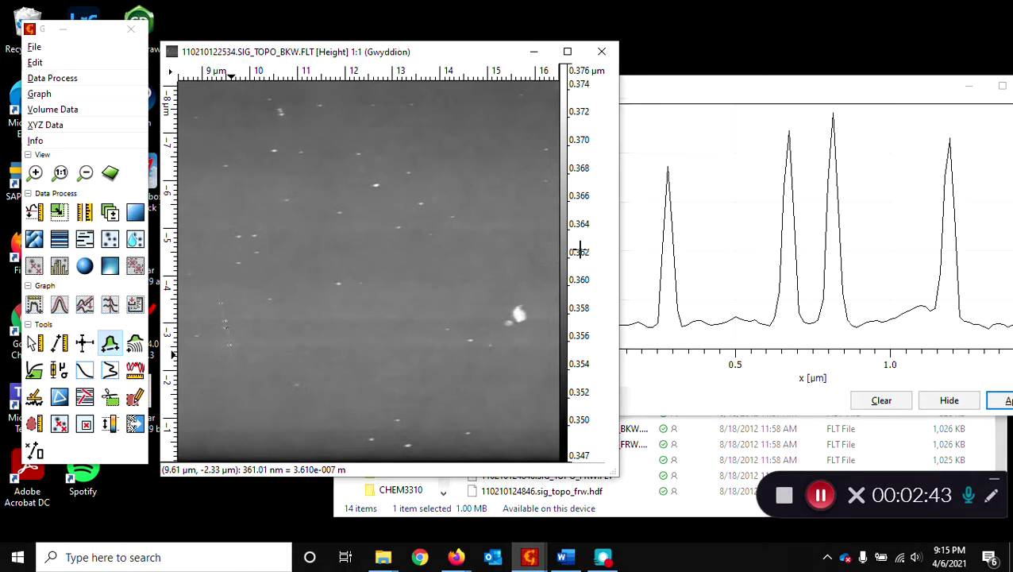
left_click(684, 94)
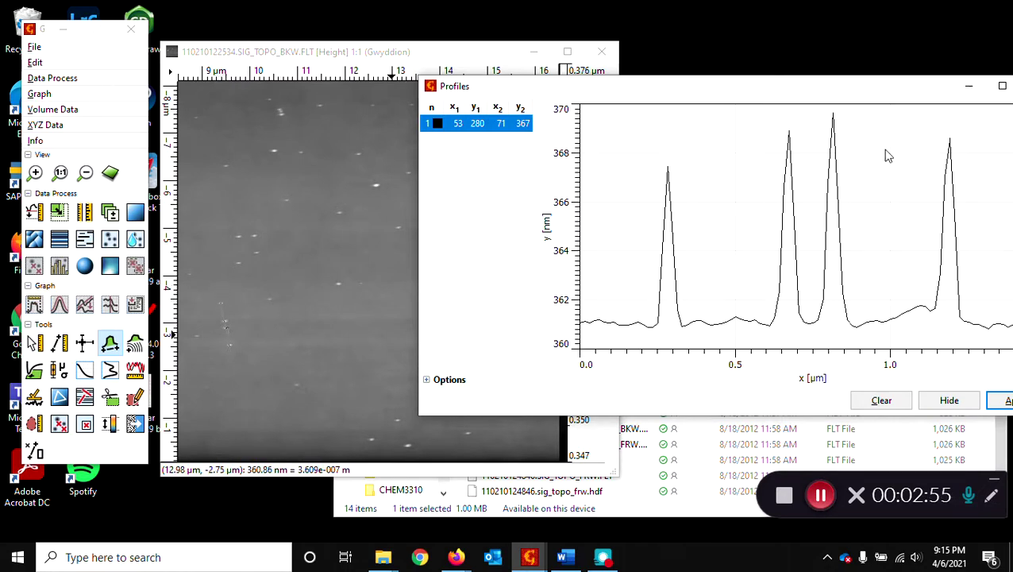
left_click_drag(869, 90, 787, 74)
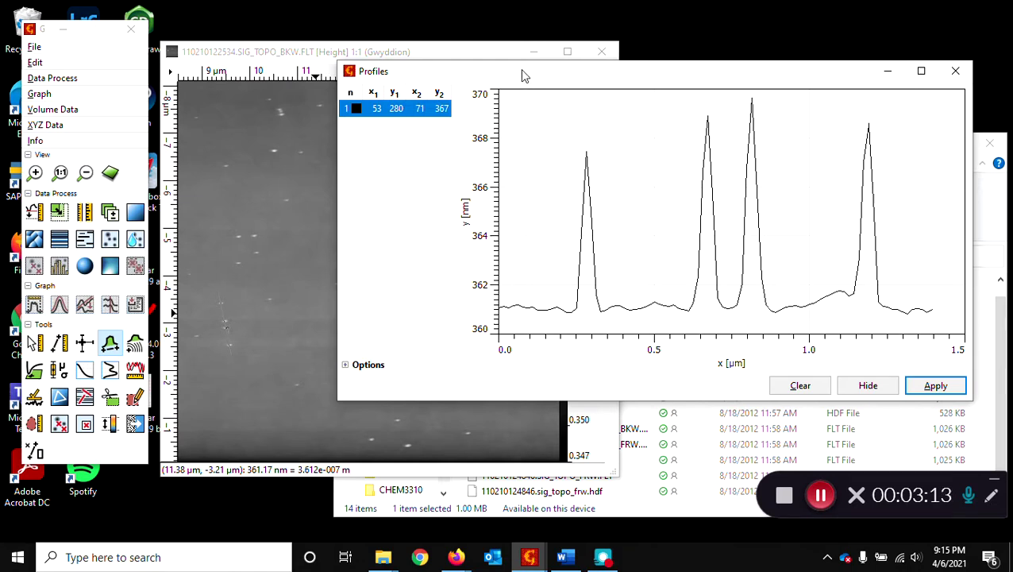
left_click_drag(524, 71, 610, 55)
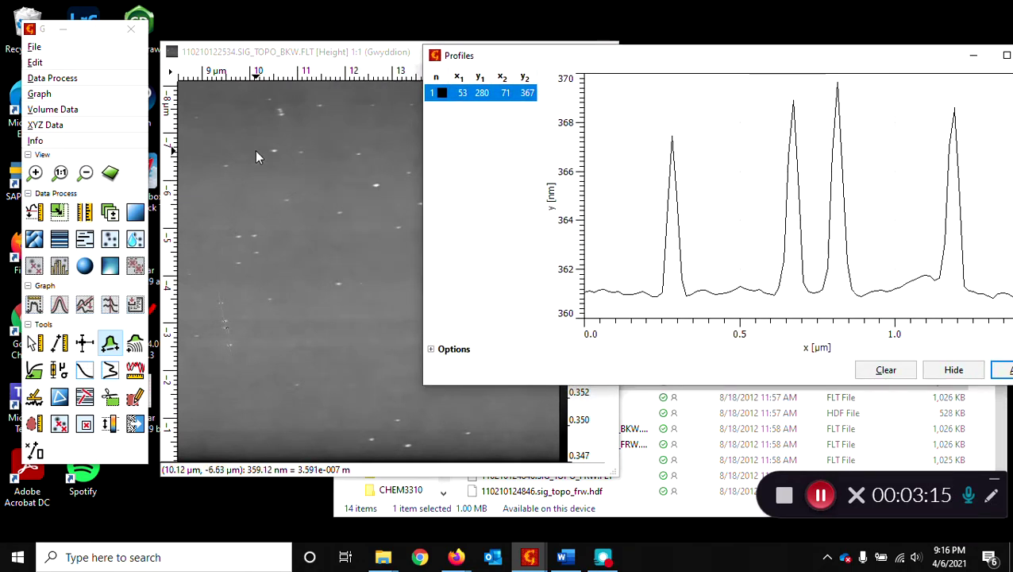
Step: Add a second profile line near the image top, peaking near 371 and 367 nm
left_click_drag(255, 150, 372, 154)
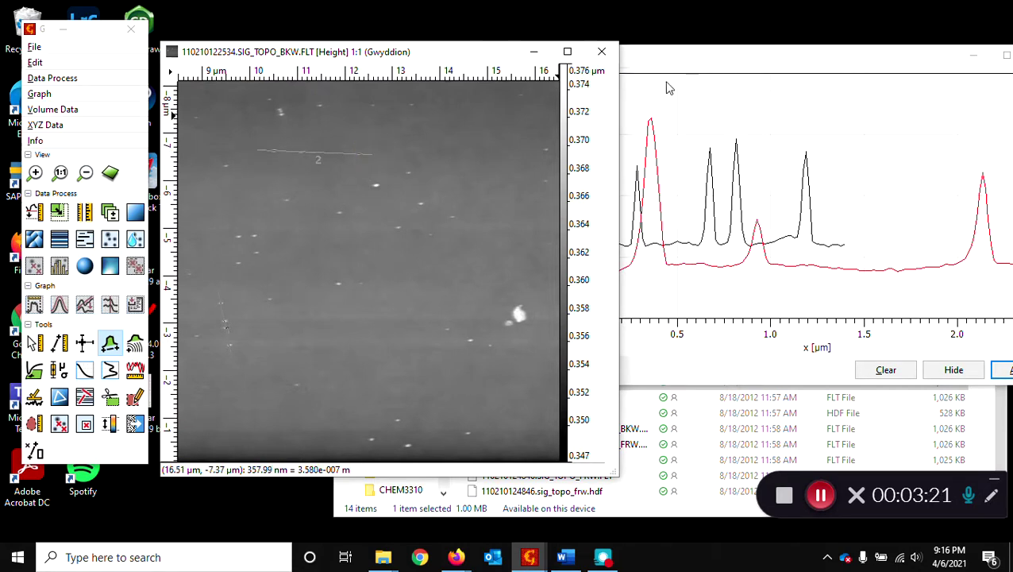
left_click(685, 64)
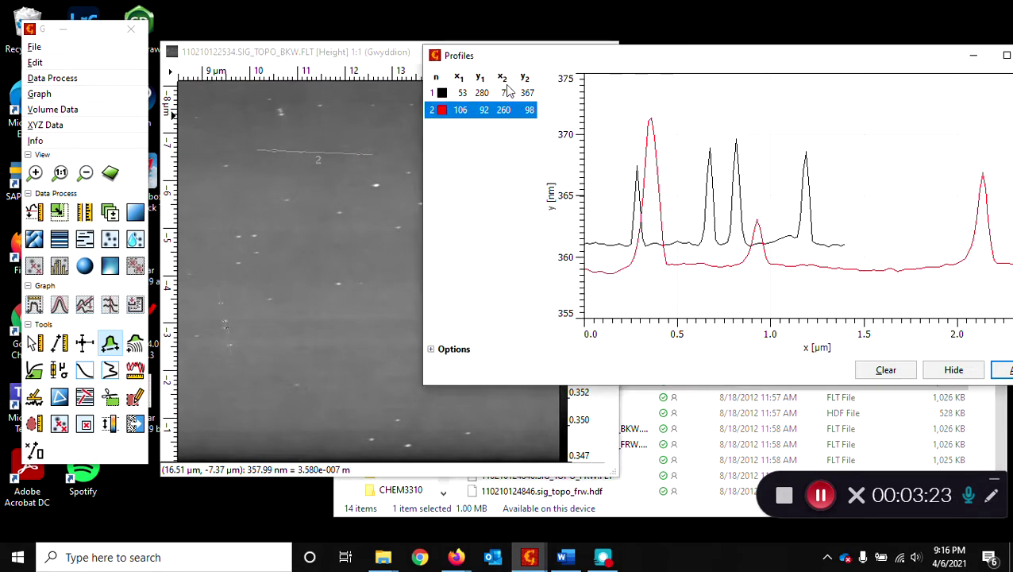
left_click(330, 56)
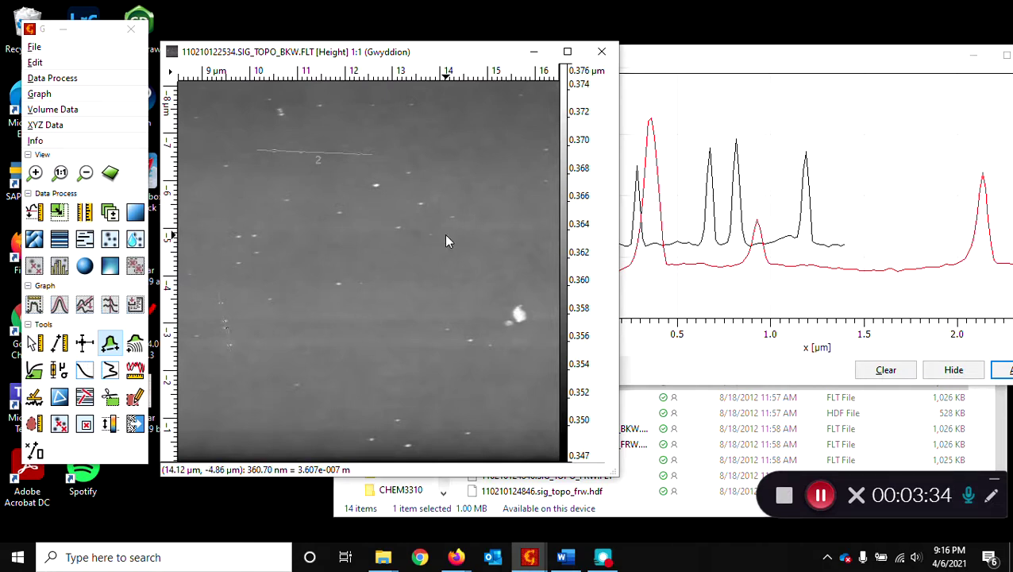
left_click(681, 70)
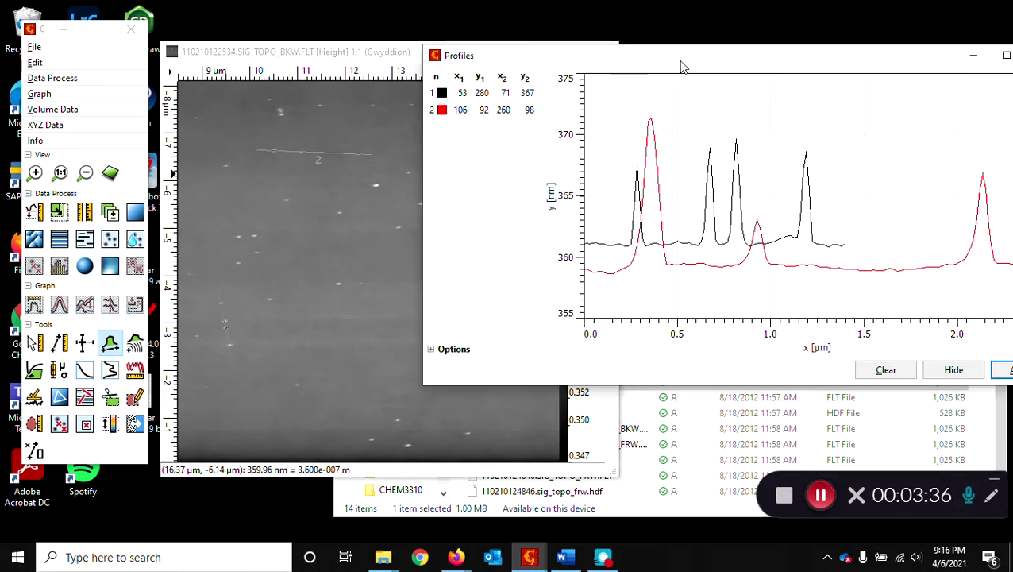
left_click_drag(702, 67, 507, 81)
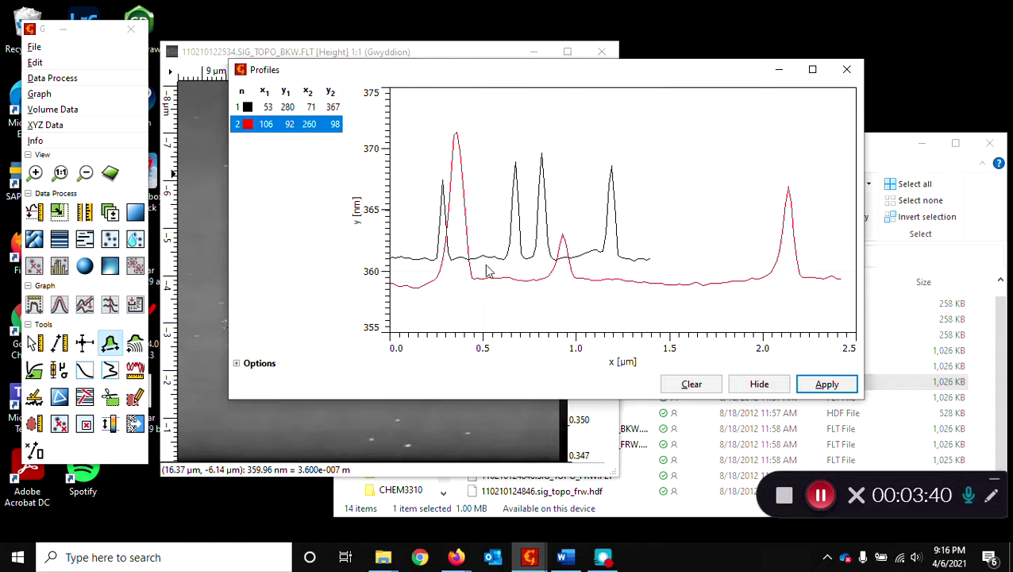
Step: Output profiles 1 and 2 as separate graph windows and arrange them side by side
left_click(237, 364)
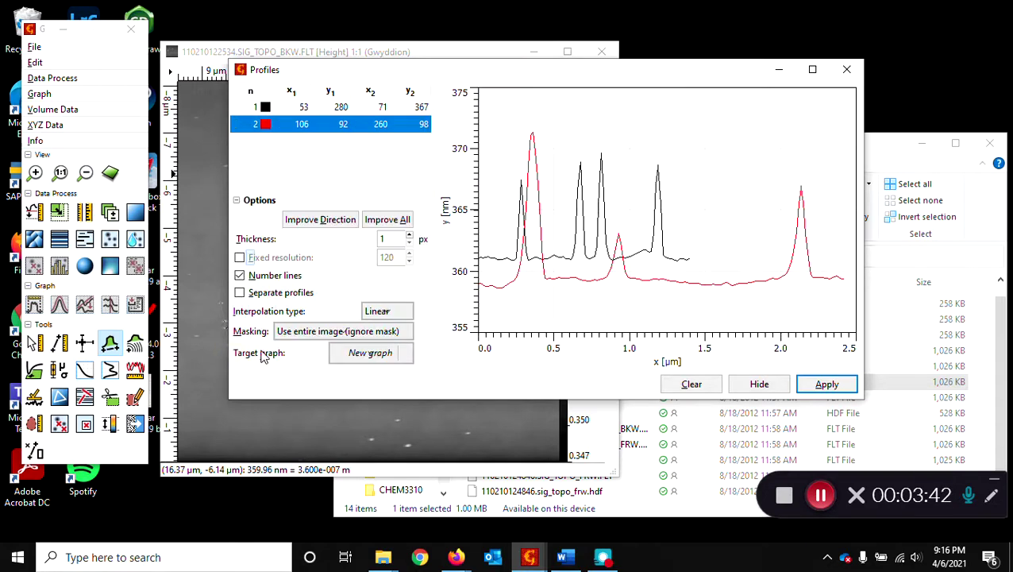
left_click(240, 293)
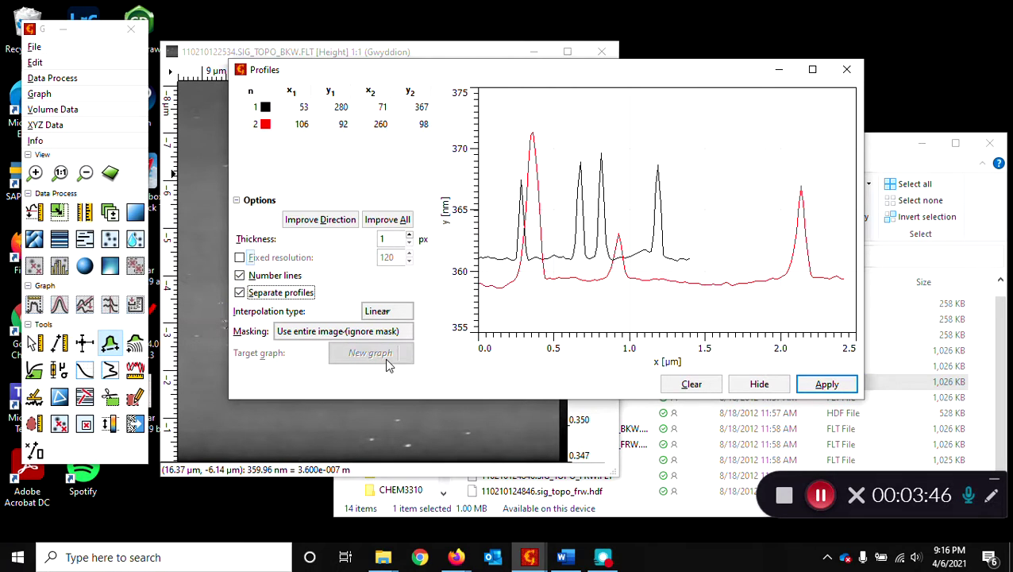
left_click(826, 384)
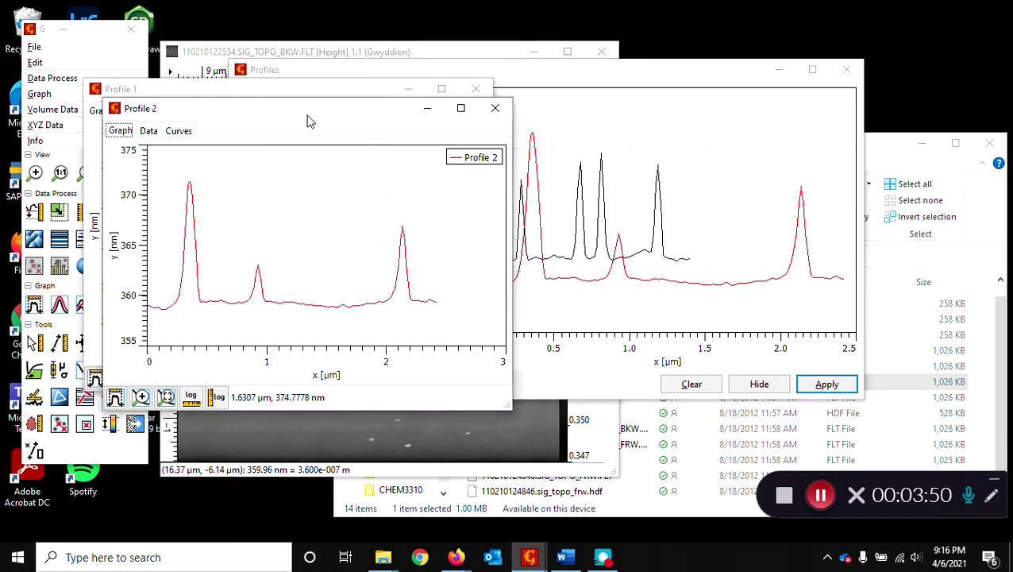
left_click_drag(333, 118, 774, 140)
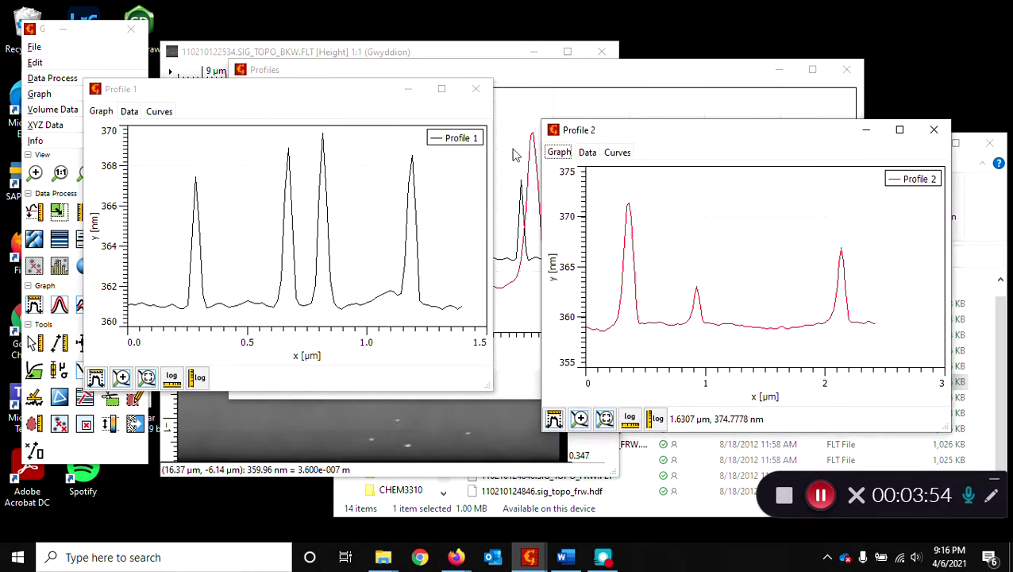
left_click_drag(279, 92, 313, 133)
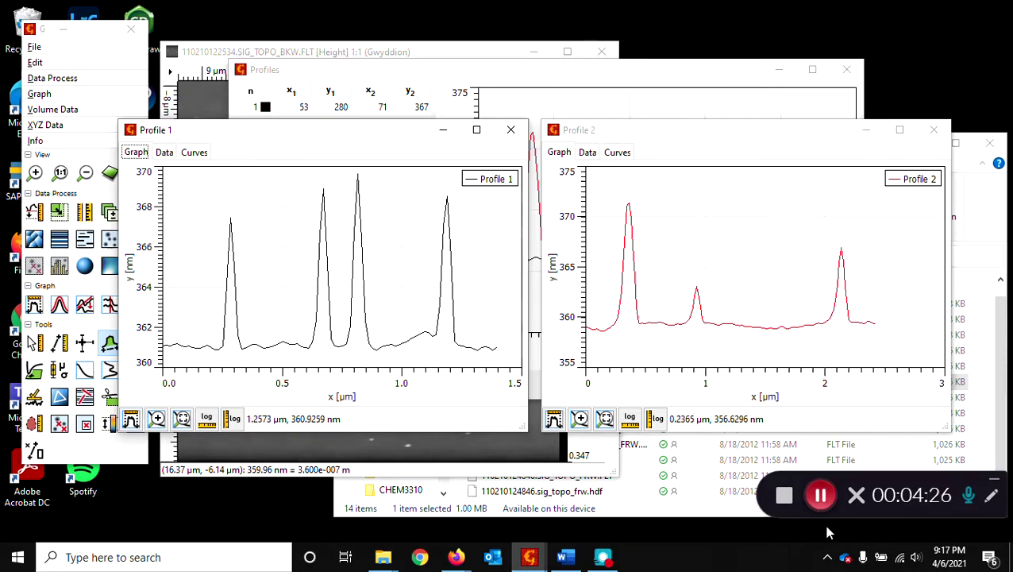
left_click(824, 500)
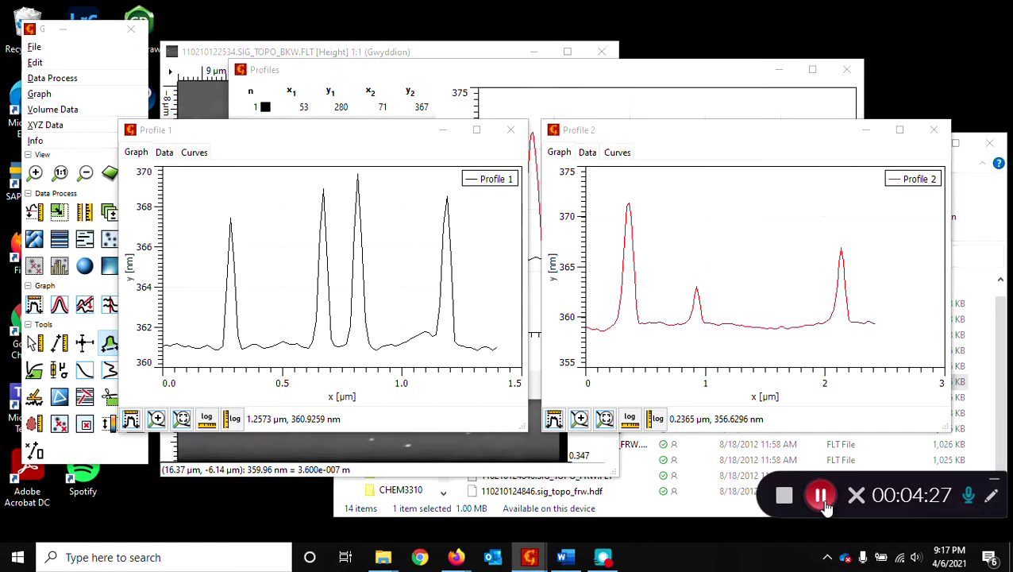
left_click(132, 423)
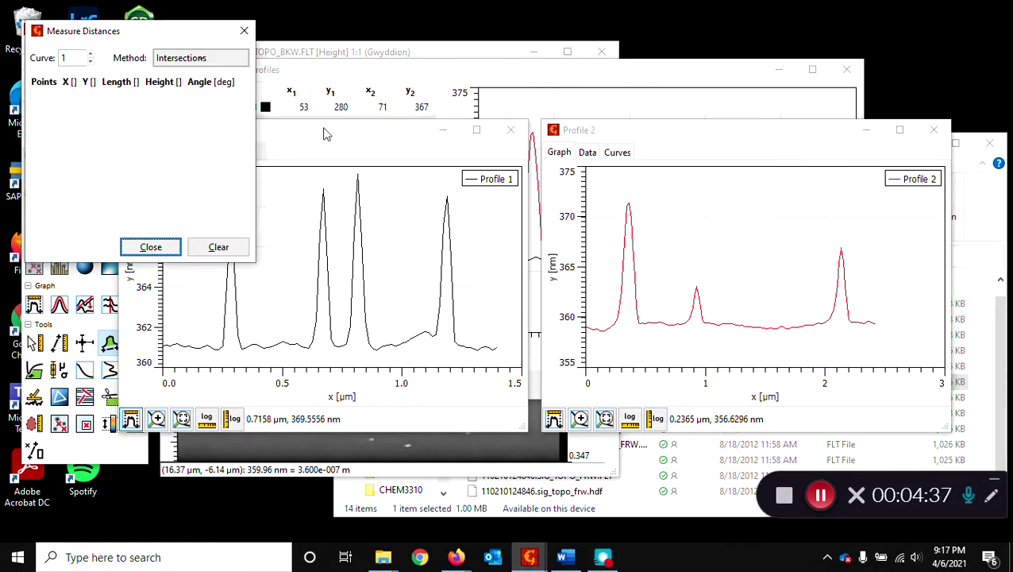
left_click_drag(323, 133, 495, 89)
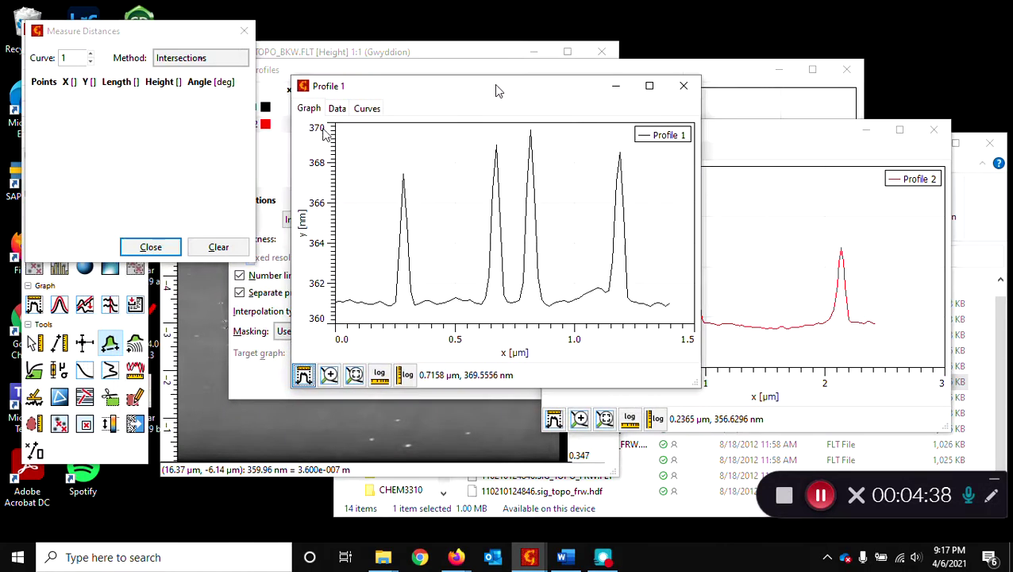
left_click(123, 36)
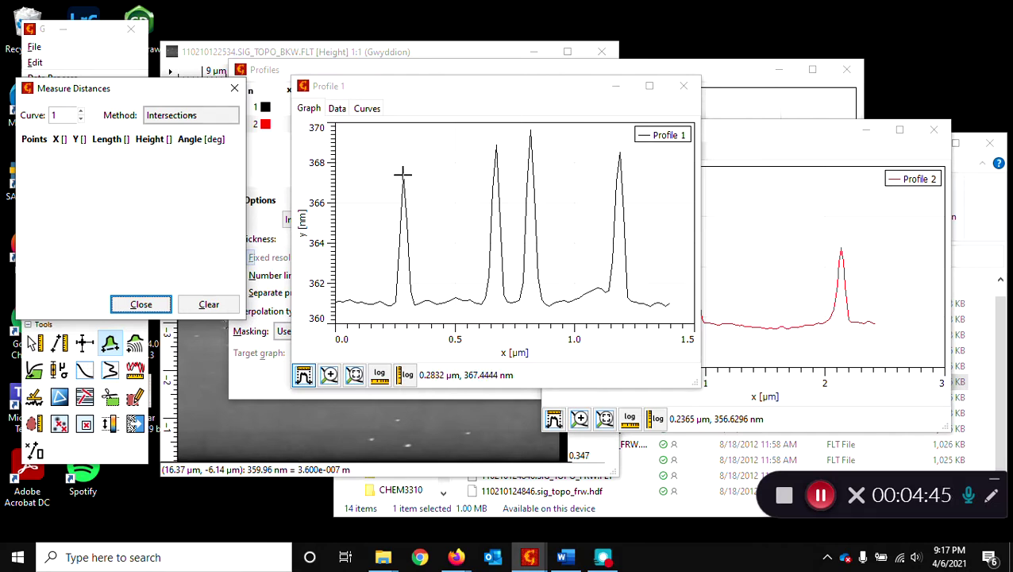
left_click(403, 174)
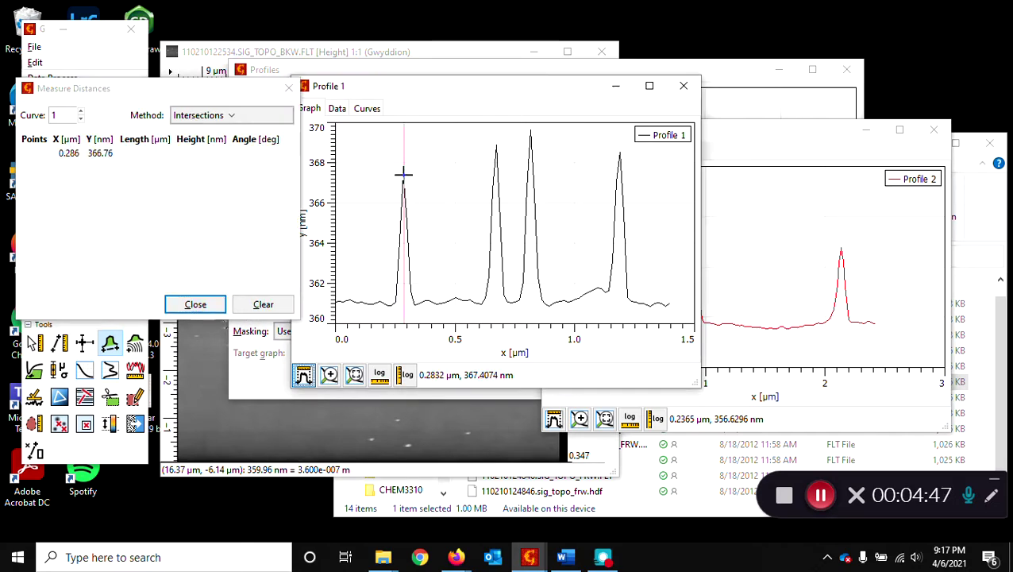
left_click(416, 303)
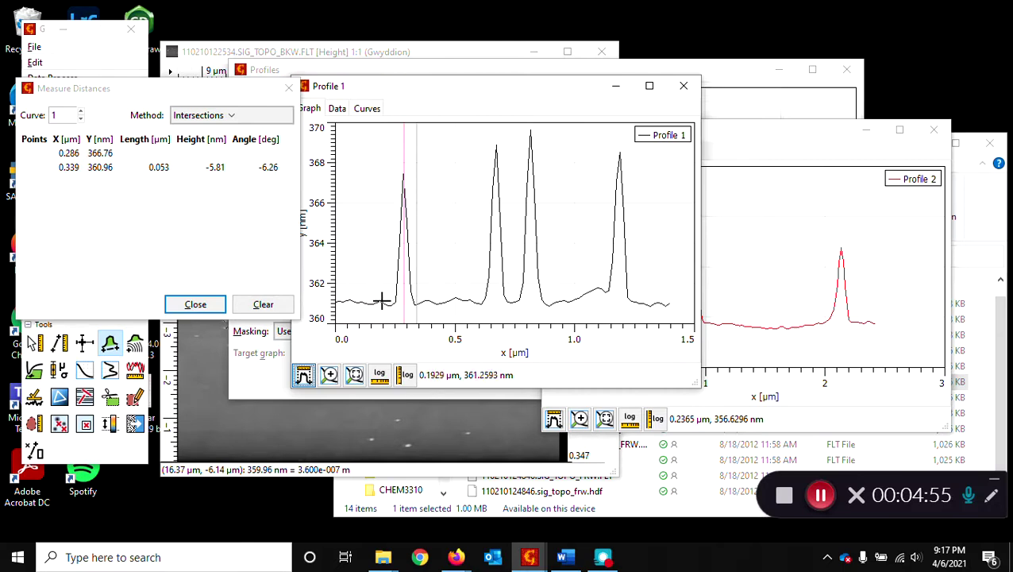
left_click(390, 303)
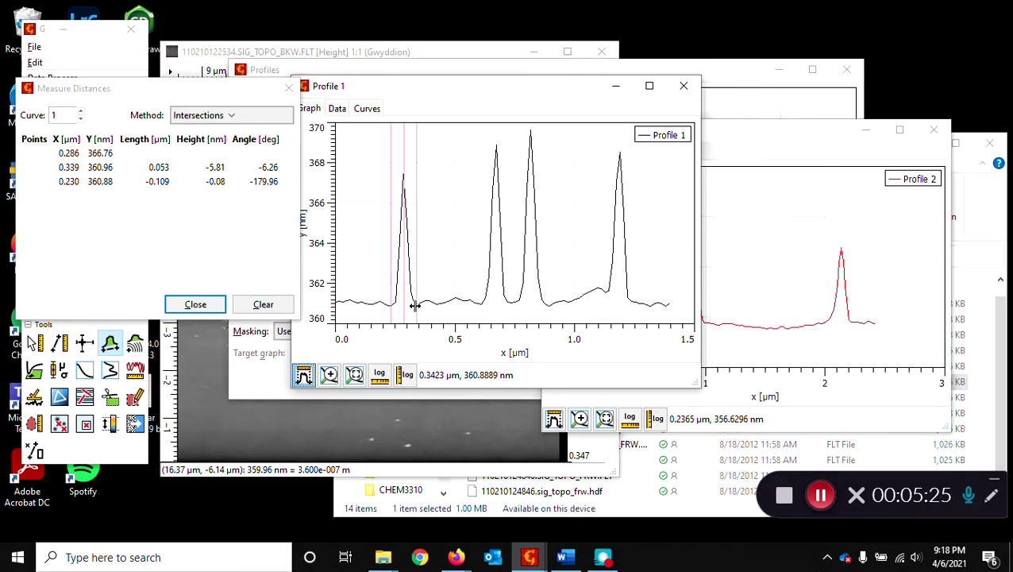
left_click(263, 303)
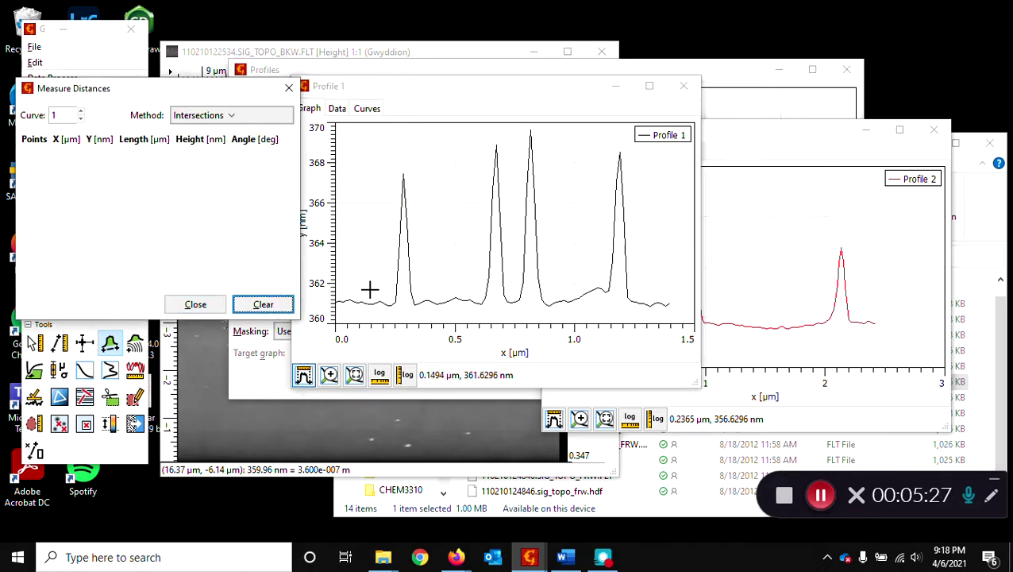
Step: Measure Profile 1's first peak from base to top: 5.86 nm high over 0.050 µm
left_click(392, 304)
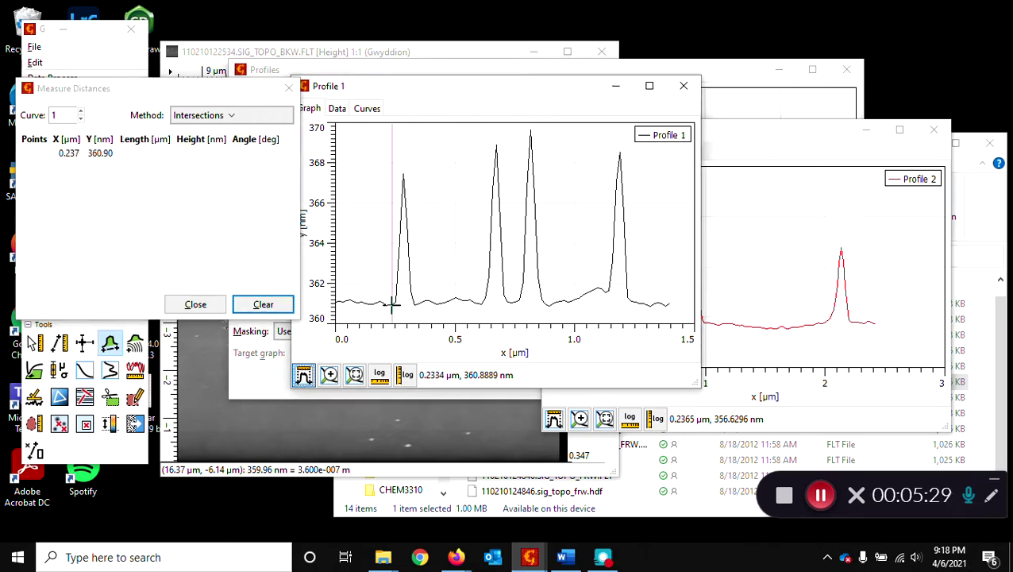
left_click(403, 173)
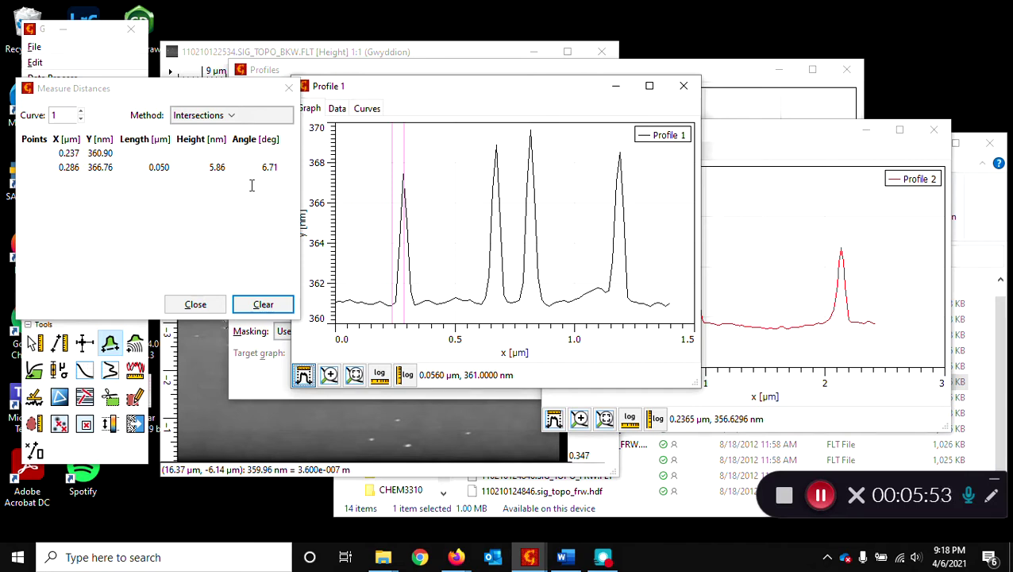
left_click_drag(149, 95, 133, 137)
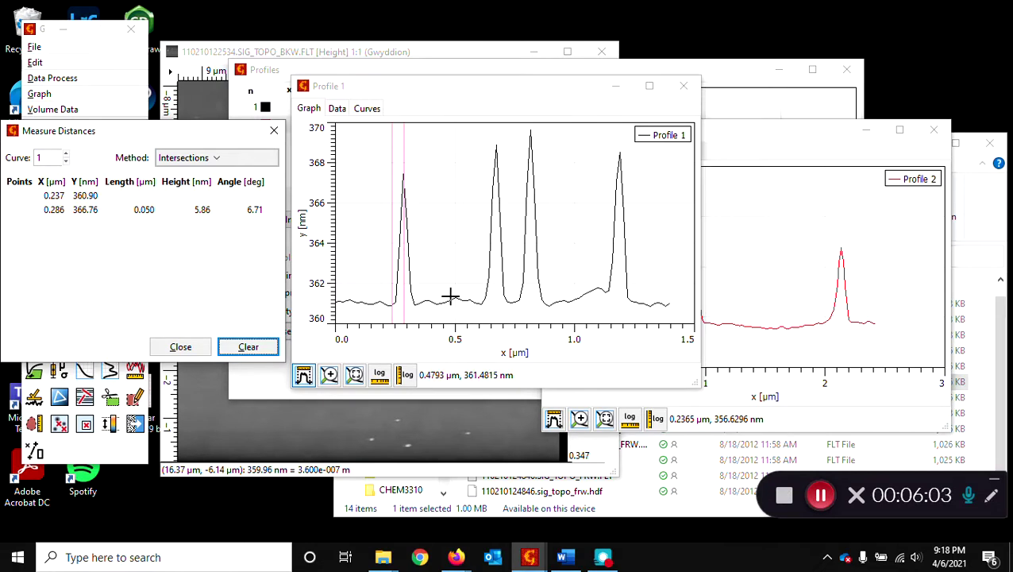
Step: Measure Profile 1's second peak at 7.47 nm, then discard an imprecise third-peak attempt
left_click(248, 346)
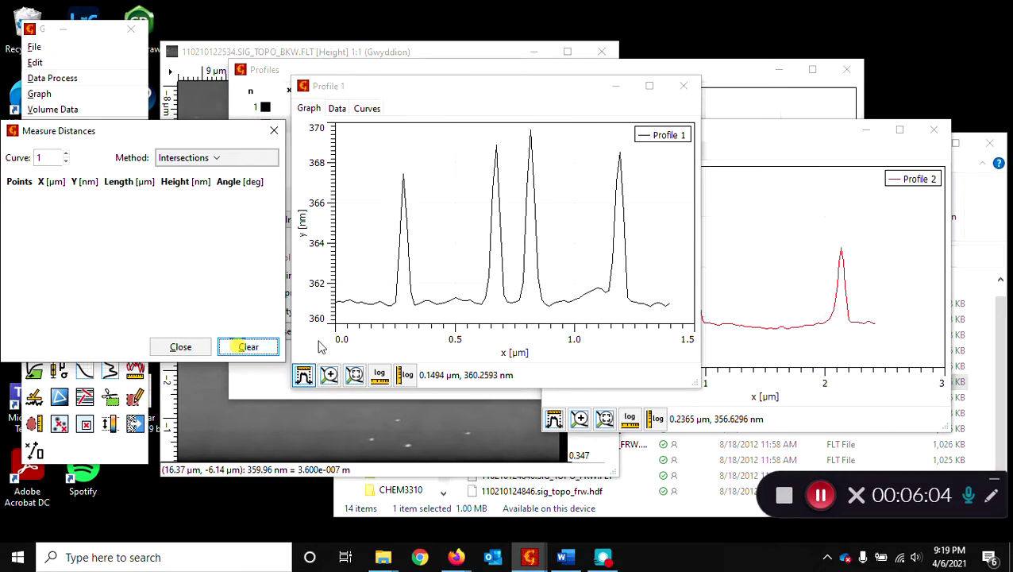
left_click(481, 305)
left_click(496, 302)
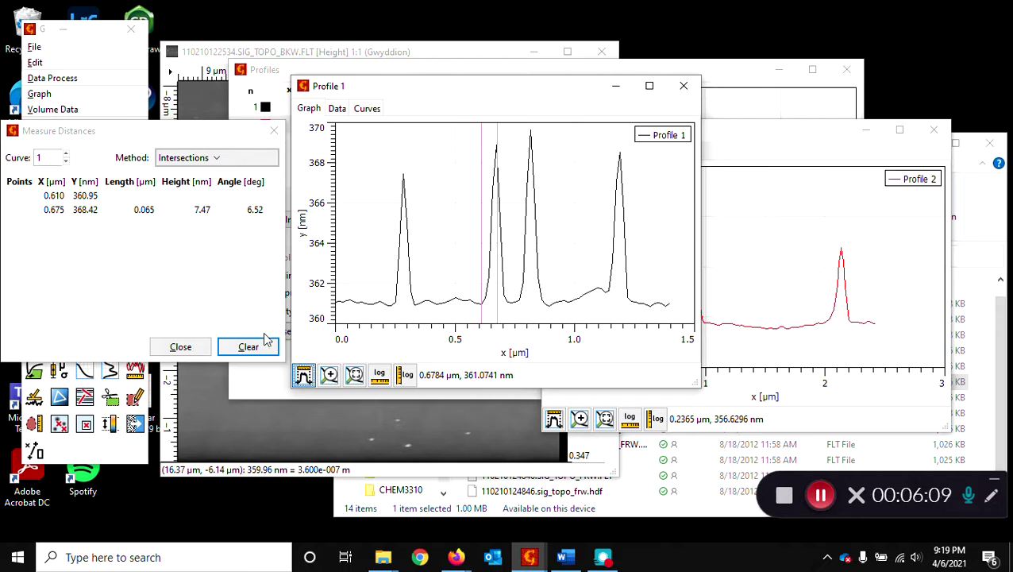
left_click(245, 346)
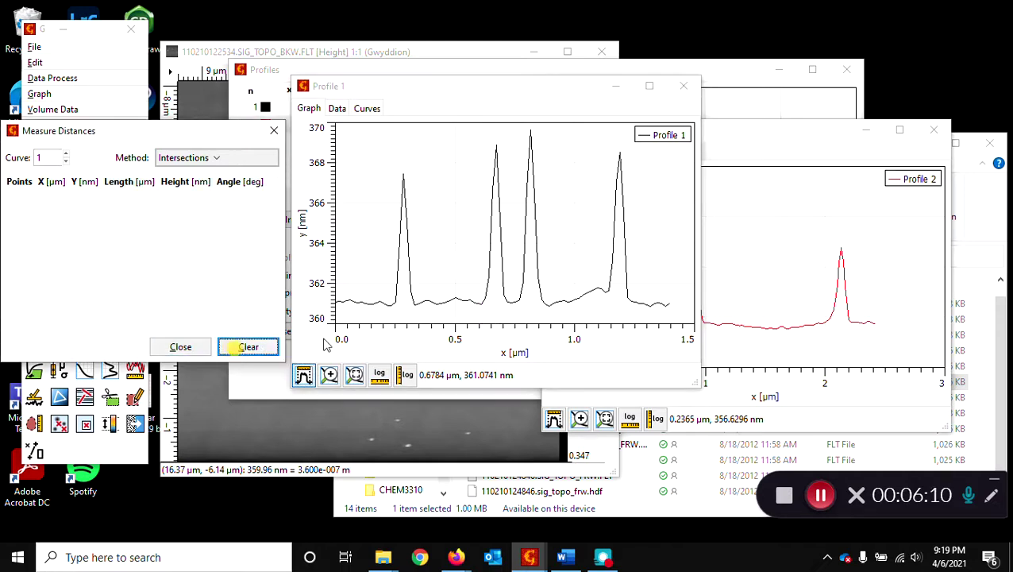
left_click(517, 301)
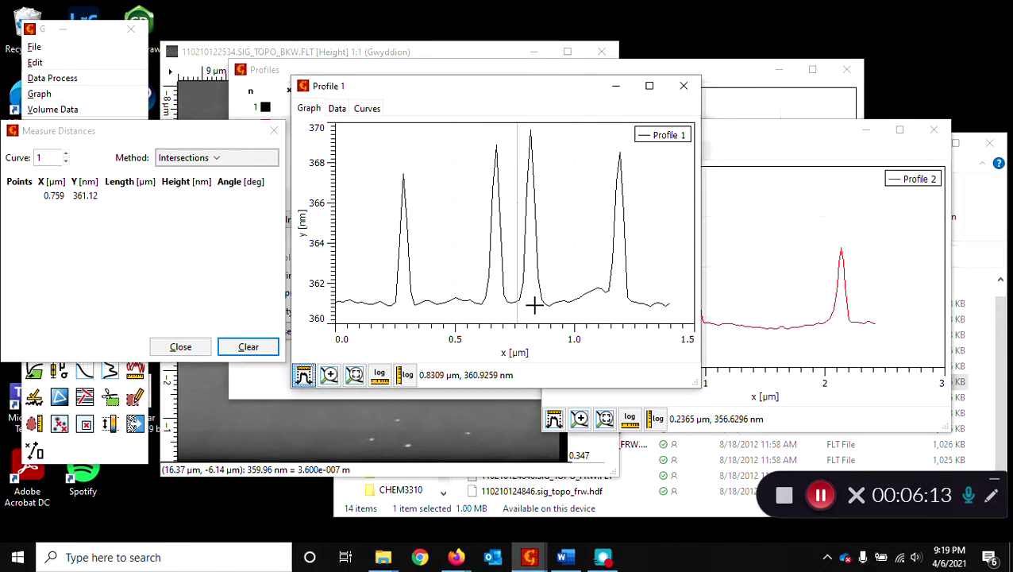
left_click(532, 302)
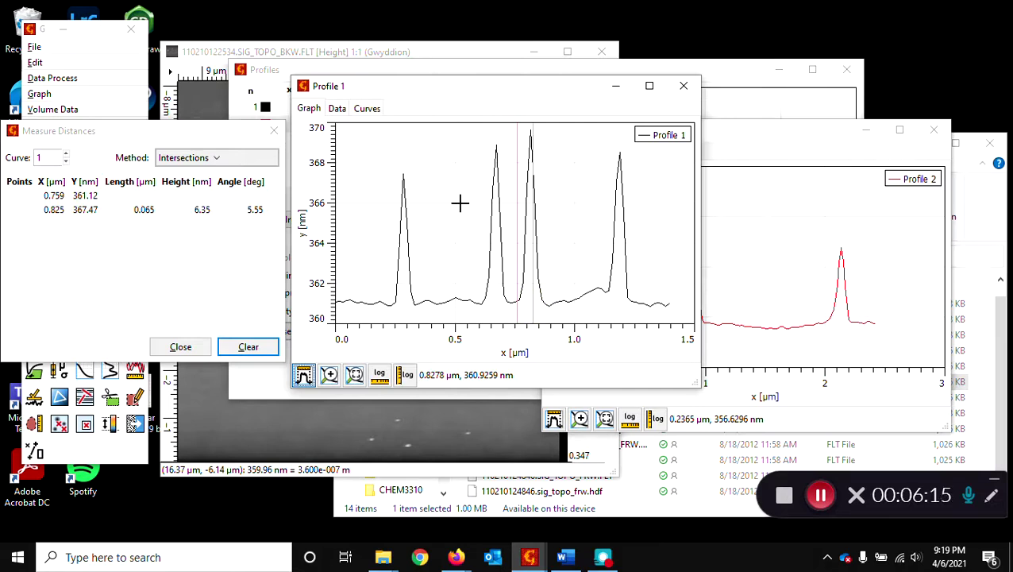
left_click(246, 350)
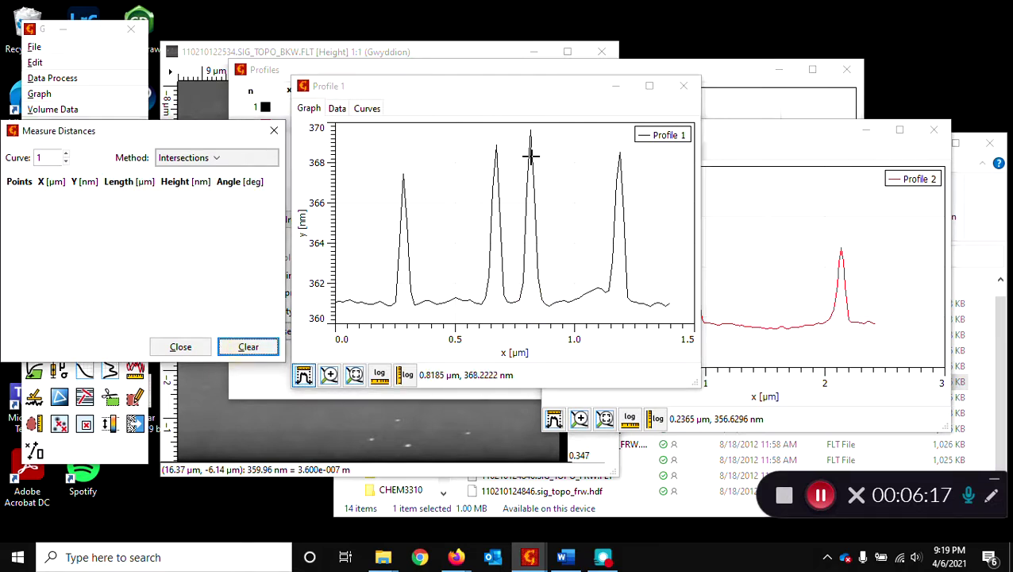
Step: Measure the third peak at 8.30 nm and the fourth at 7.28 nm, then close Measure Distances
left_click(515, 302)
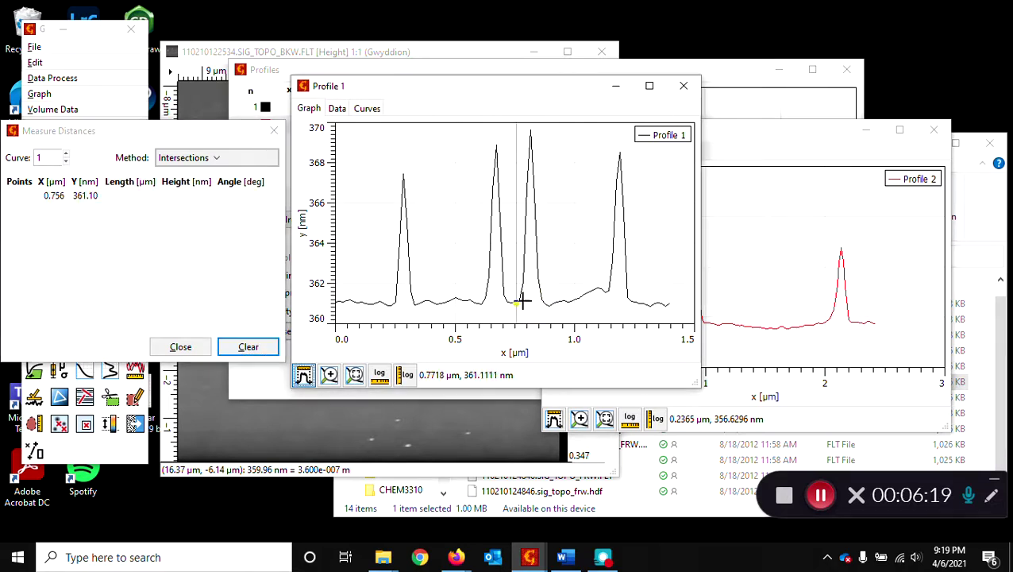
left_click(530, 135)
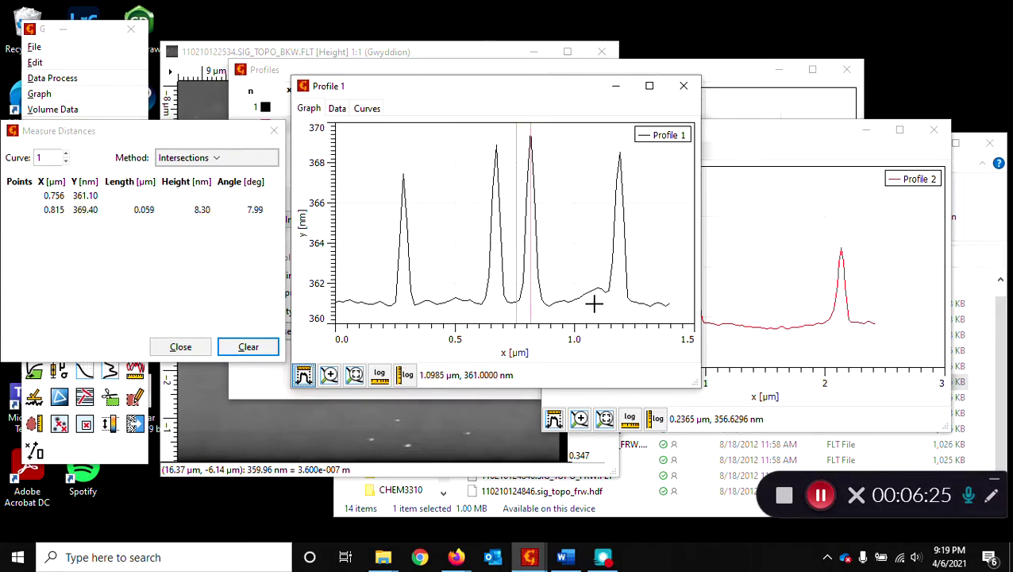
left_click(238, 347)
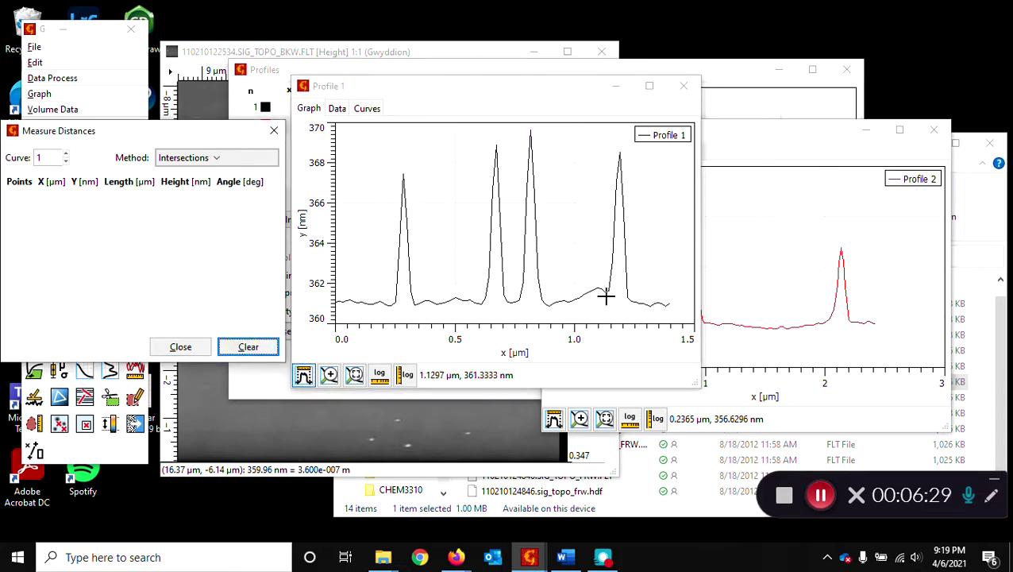
left_click(630, 302)
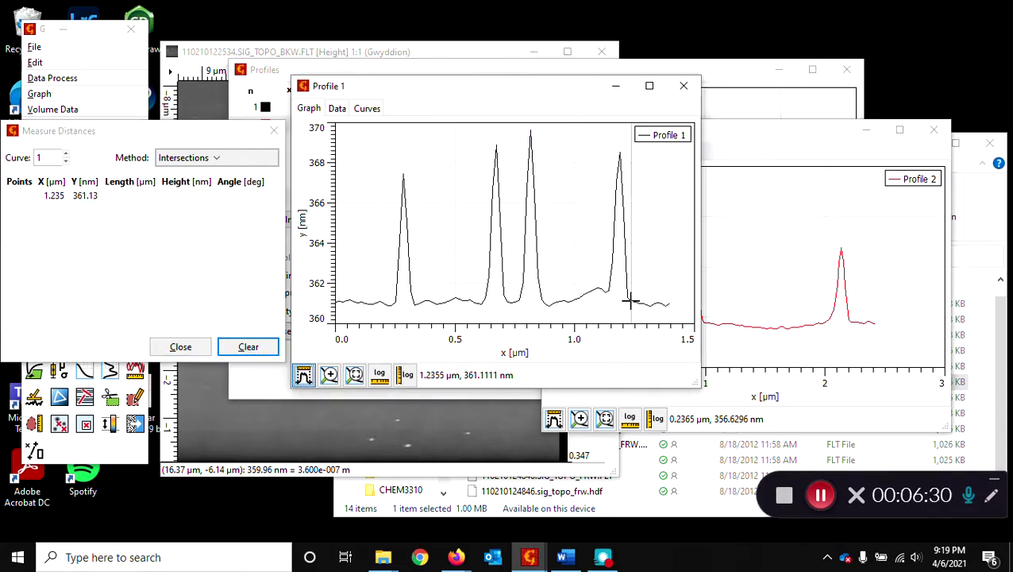
left_click(618, 159)
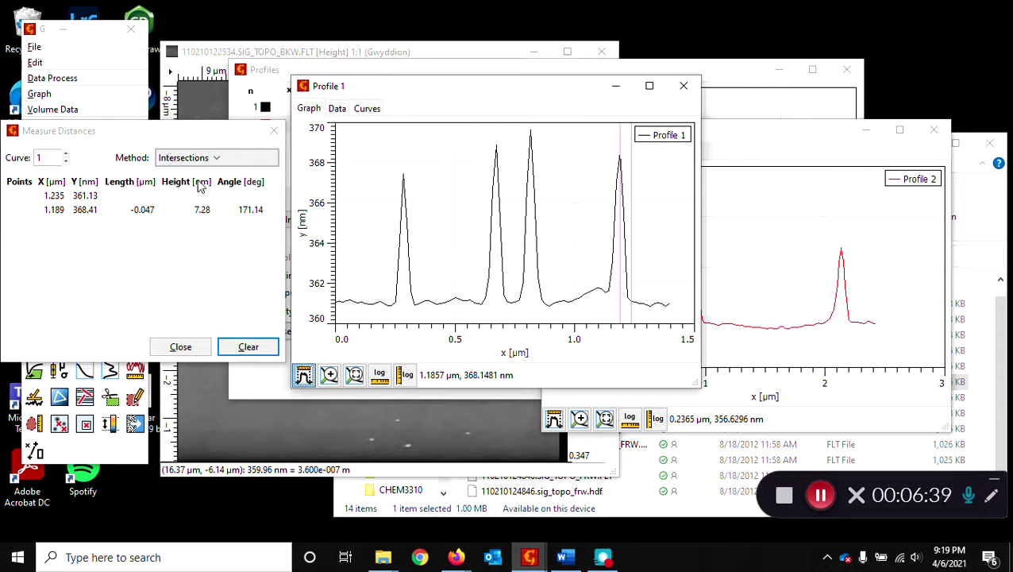
left_click(183, 349)
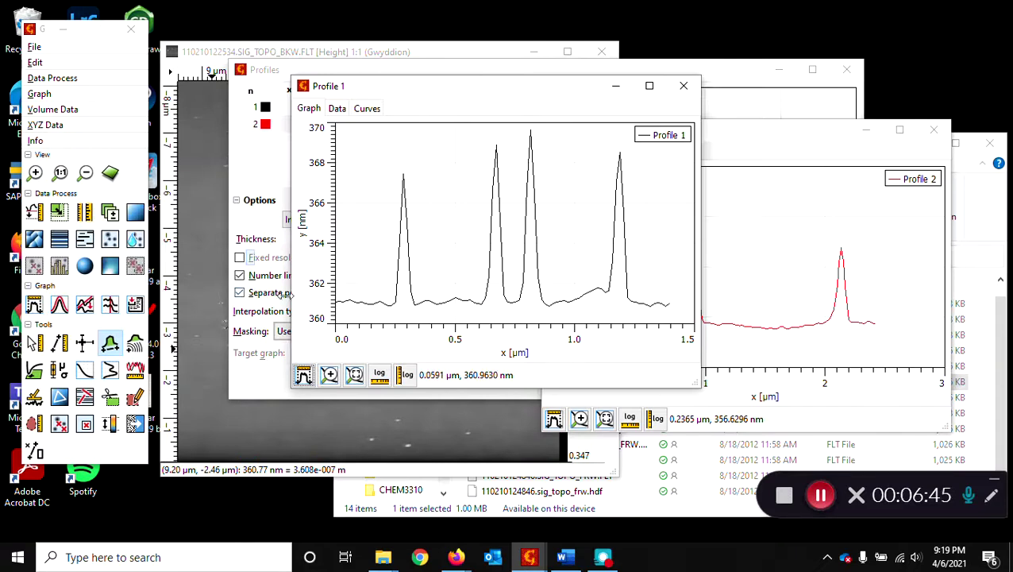
Step: Reopen Measure Distances on Profile 1, measure the second peak's 0.128 µm base width, then clear it
left_click(303, 375)
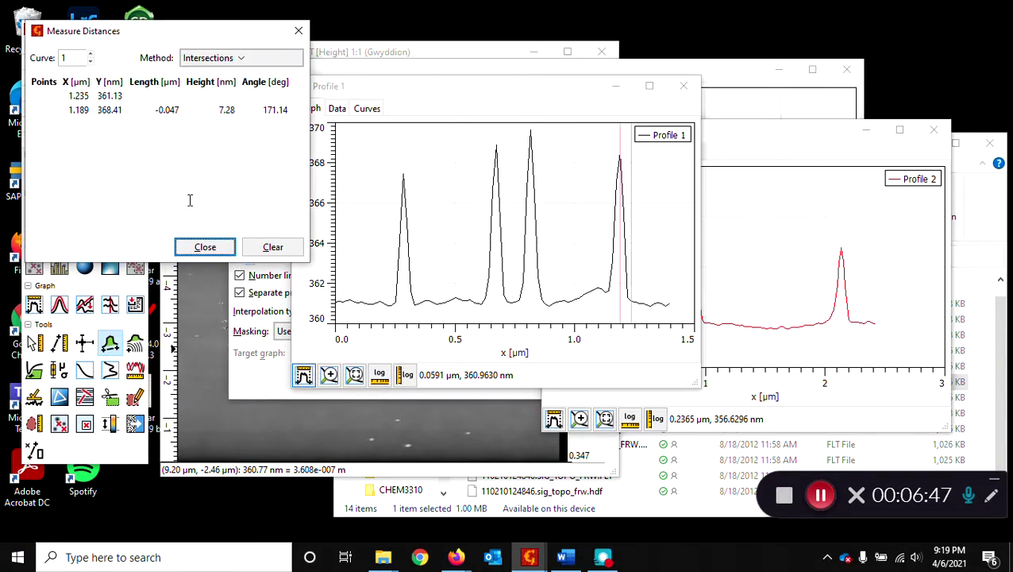
left_click(273, 247)
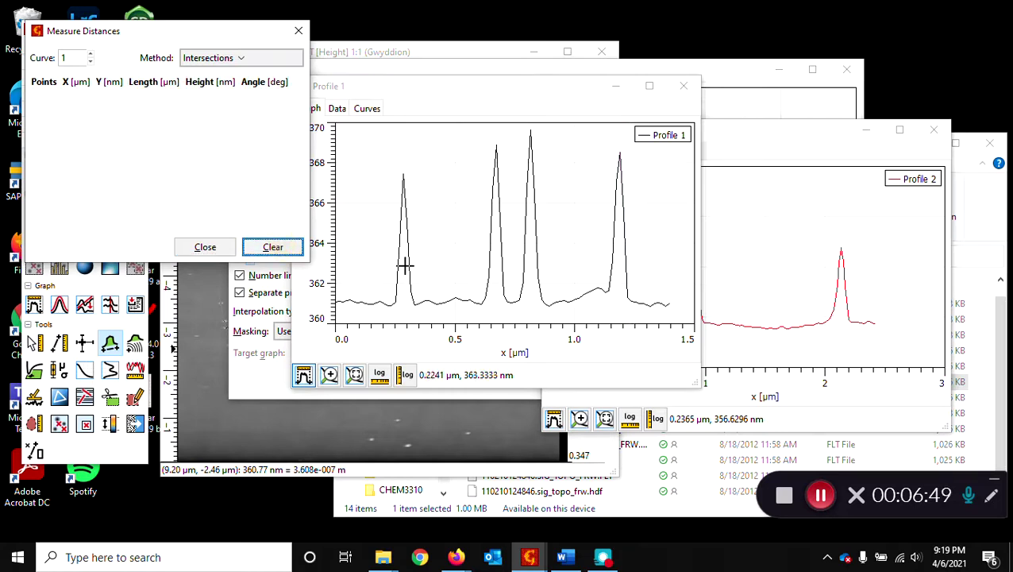
left_click(481, 305)
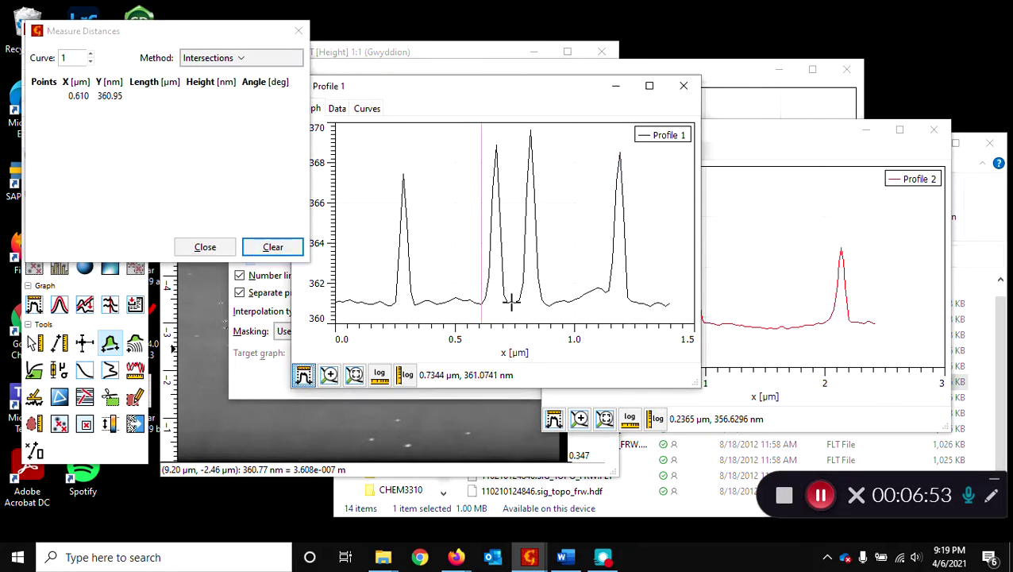
left_click(512, 302)
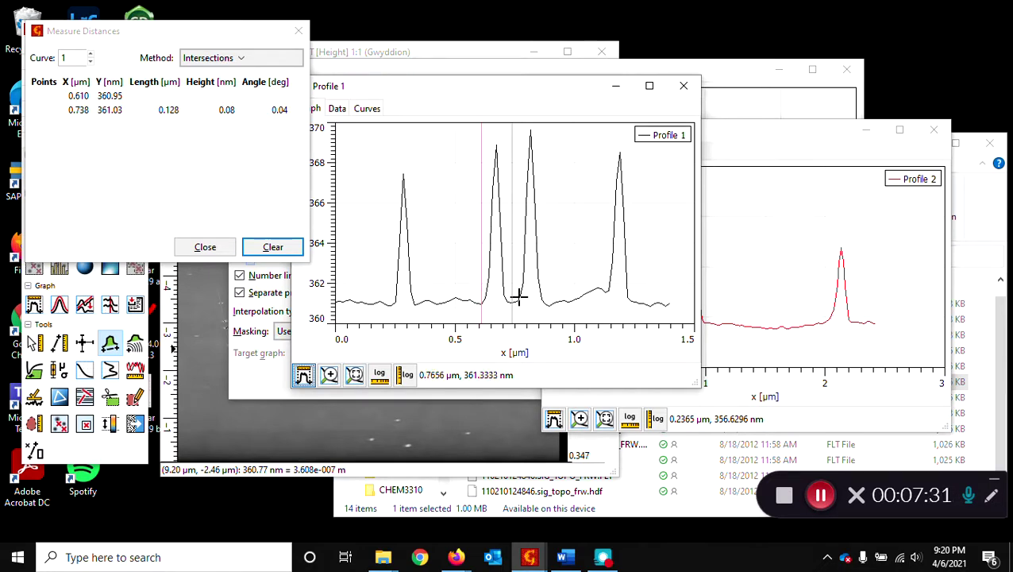
left_click(273, 247)
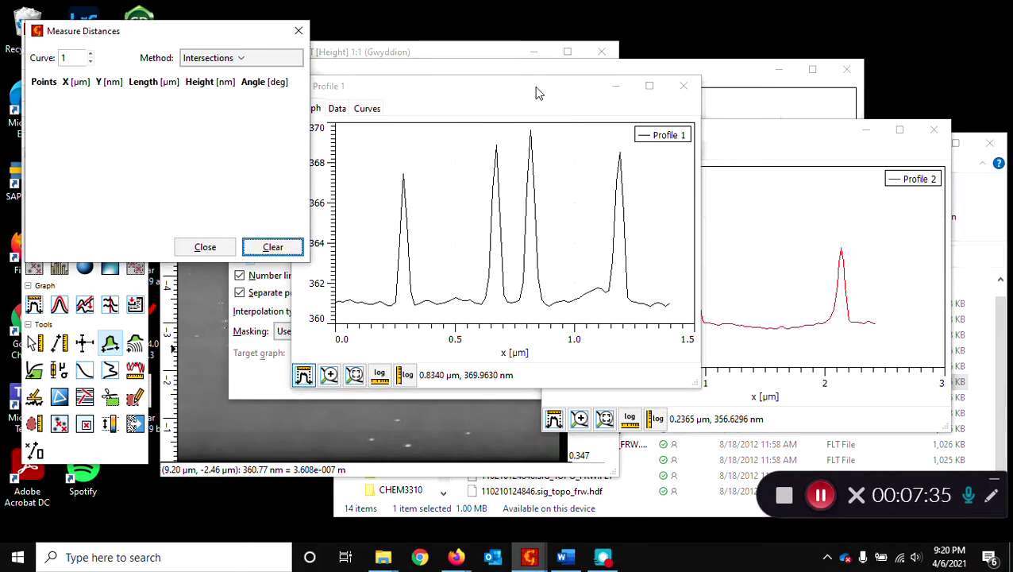
Step: Bring the Profile 2 graph forward and open a Measure Distances window for it
left_click_drag(536, 93, 369, 334)
left_click(649, 131)
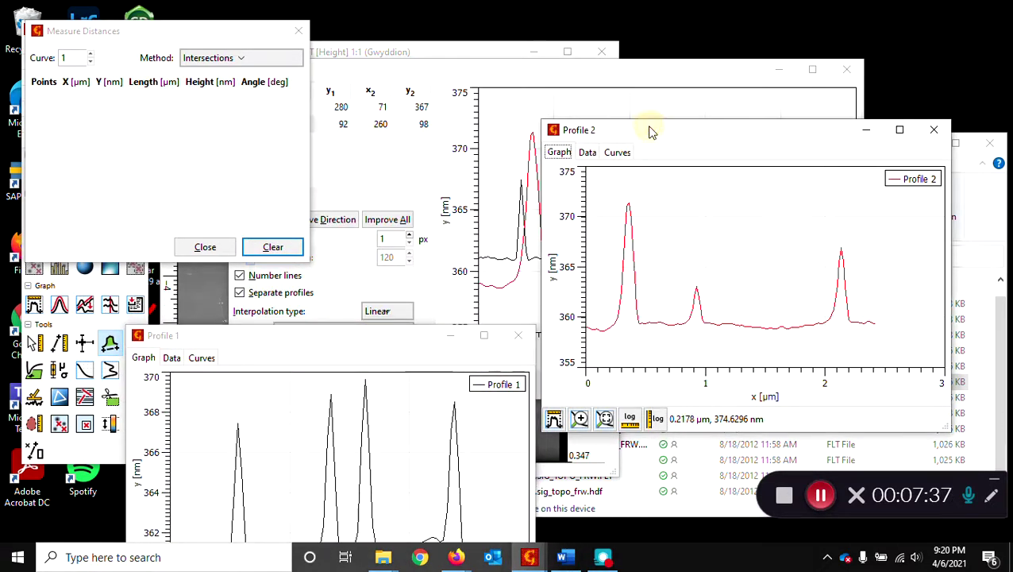
left_click(559, 423)
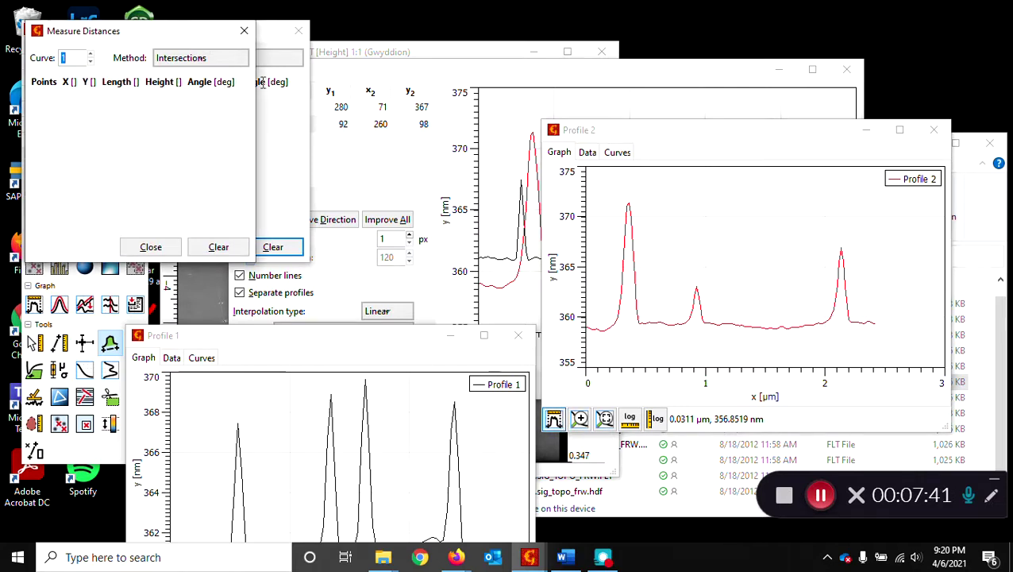
left_click_drag(137, 34, 234, 87)
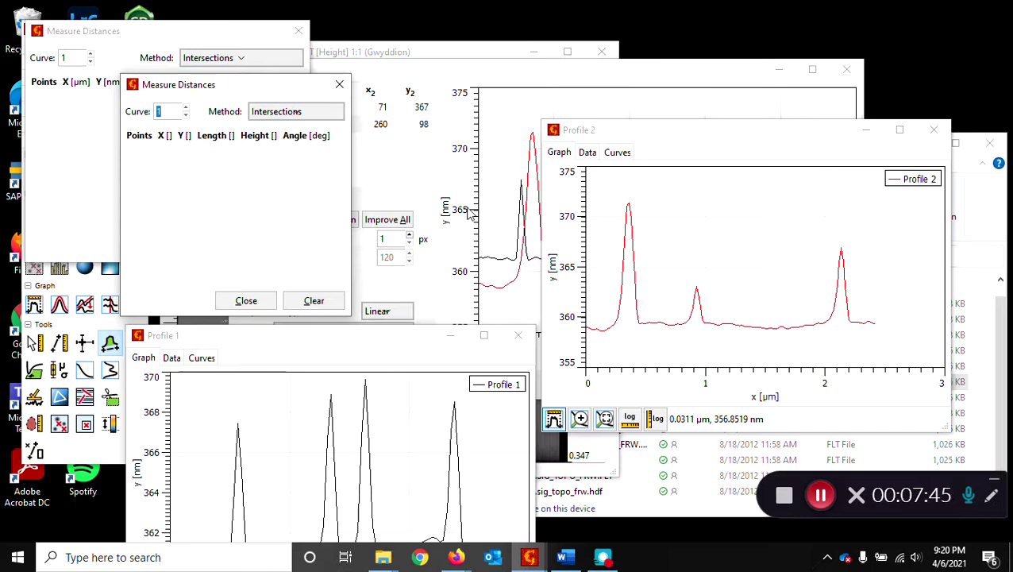
Step: Measure Profile 2's three peaks (11.68, 3.28, 6.33 nm high) and clear the table
left_click(611, 328)
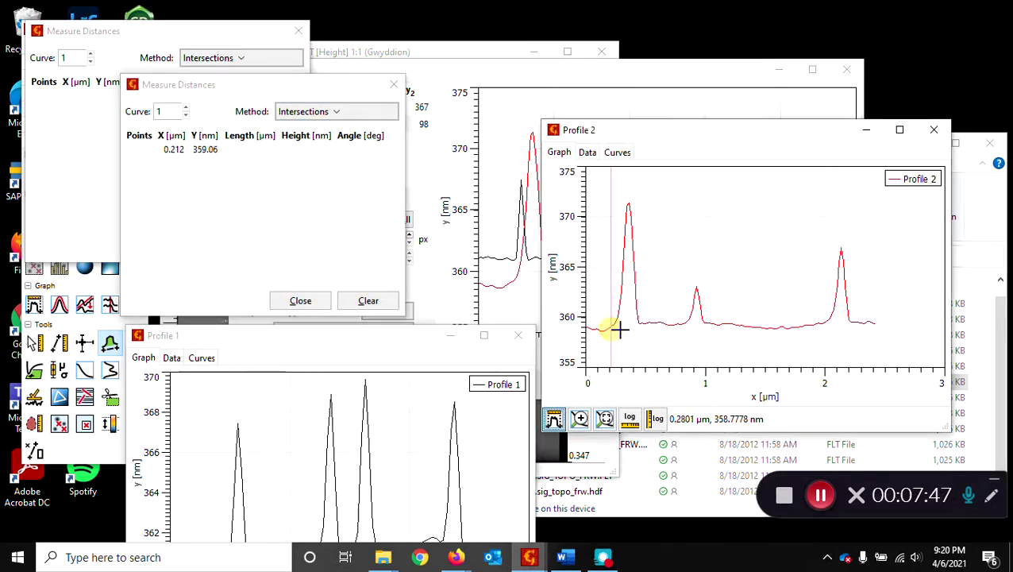
left_click(629, 324)
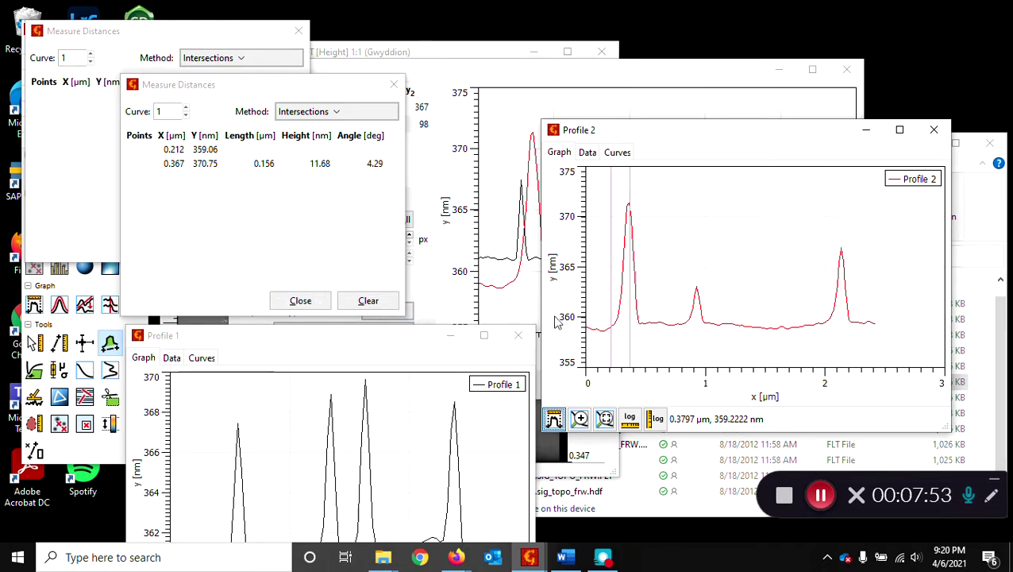
left_click(681, 324)
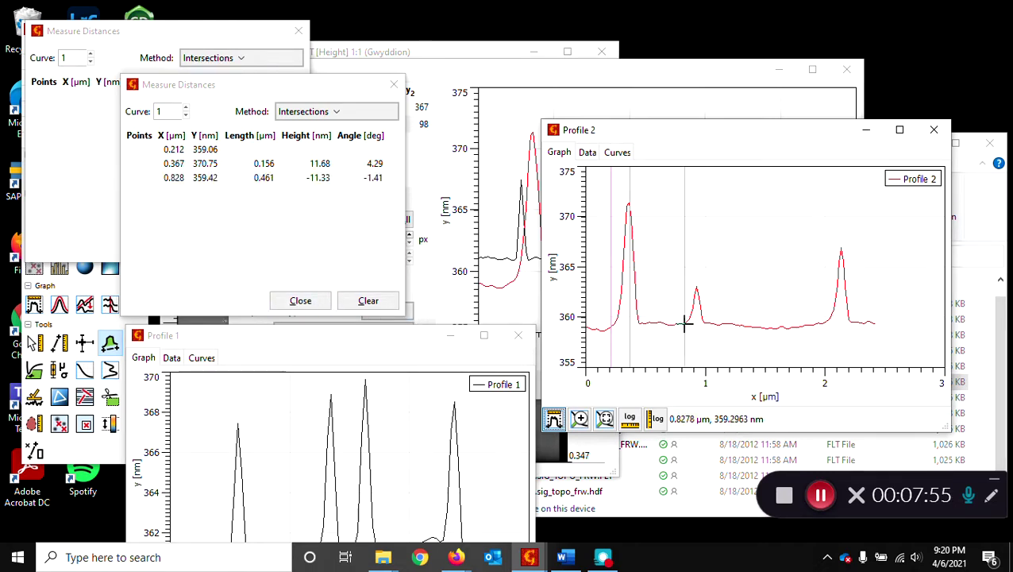
left_click(696, 321)
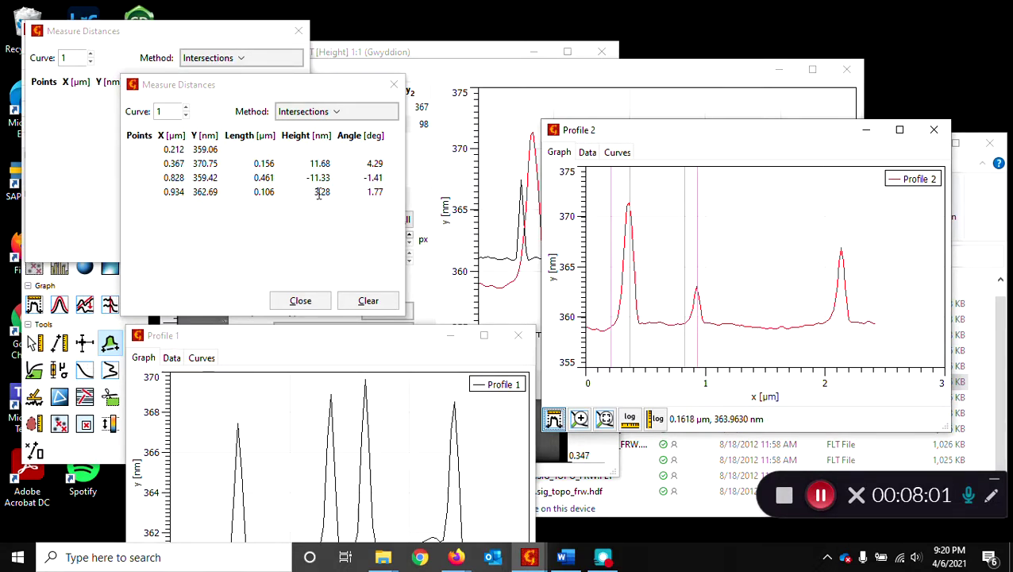
left_click(825, 324)
left_click(841, 320)
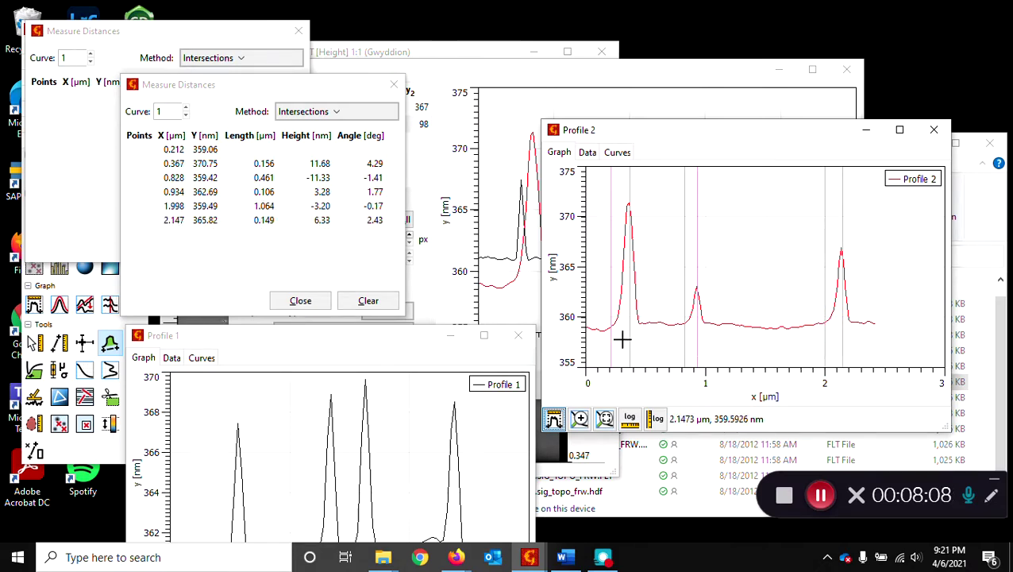
left_click(367, 302)
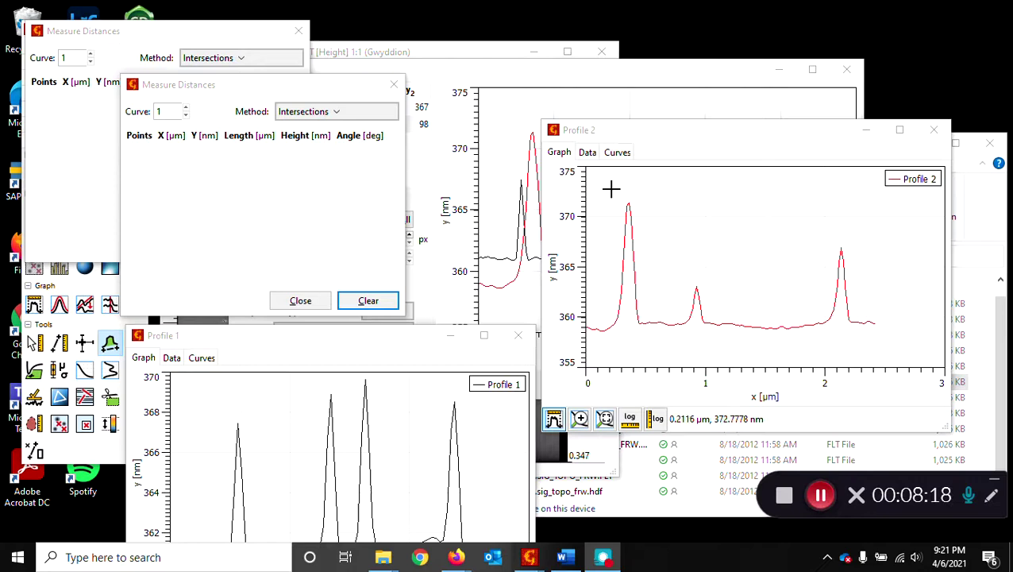
Step: Close both distance dialogs and the Profile 1 and 2 graphs, then move and narrow the Profiles tool off the image
left_click(394, 86)
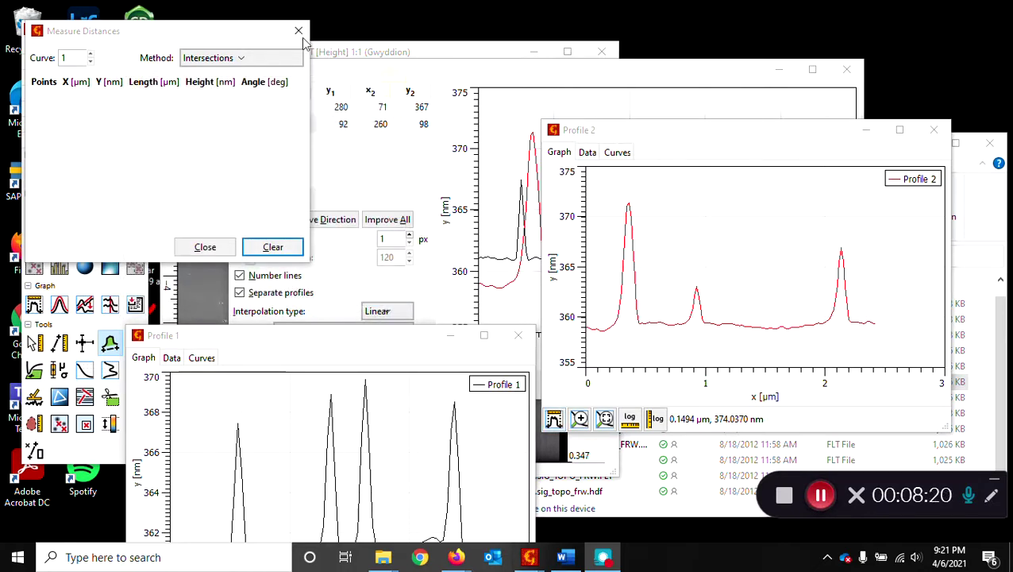
left_click(299, 31)
left_click(522, 340)
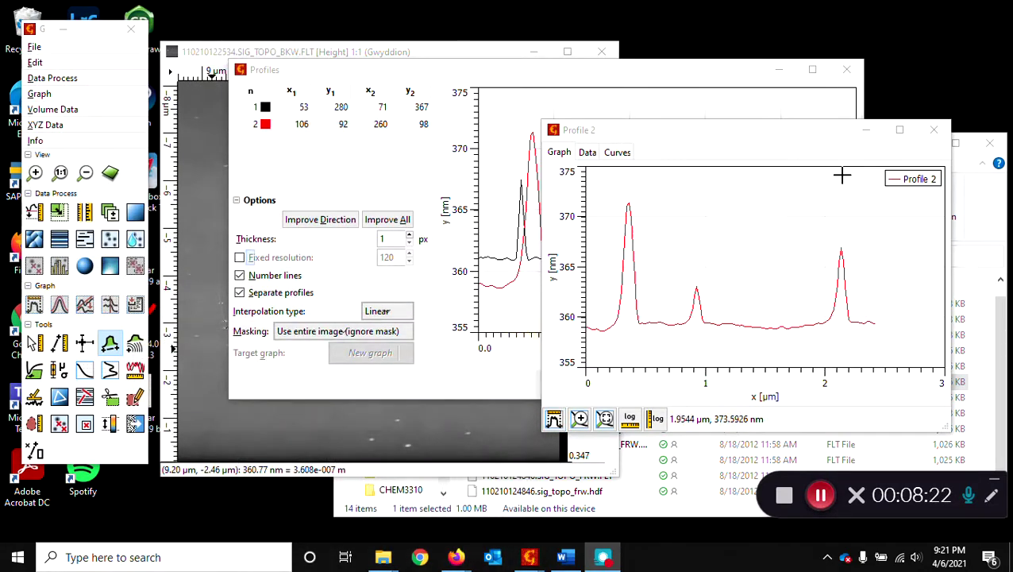
left_click(933, 129)
left_click_drag(647, 77, 794, 101)
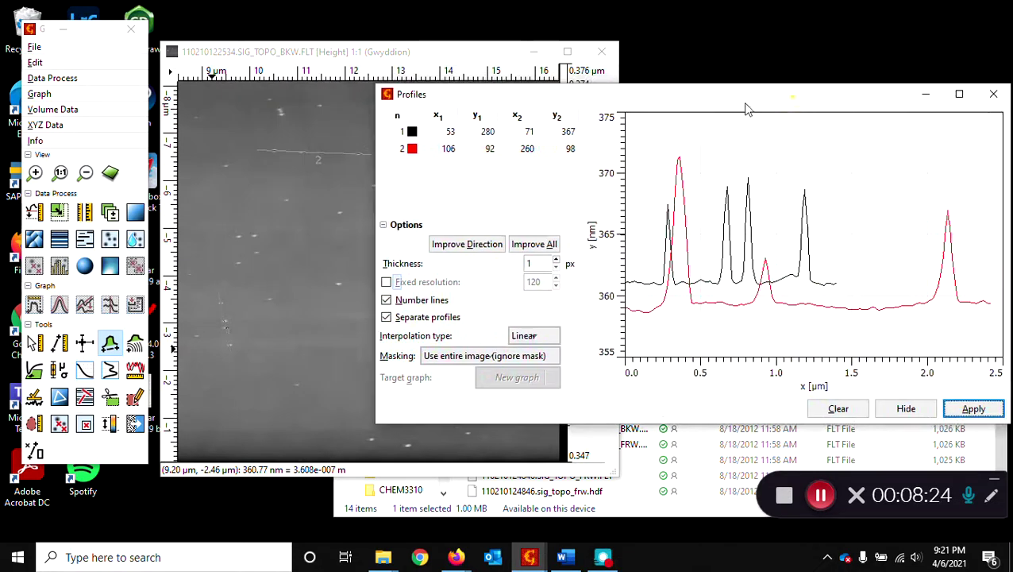
left_click_drag(374, 194, 508, 193)
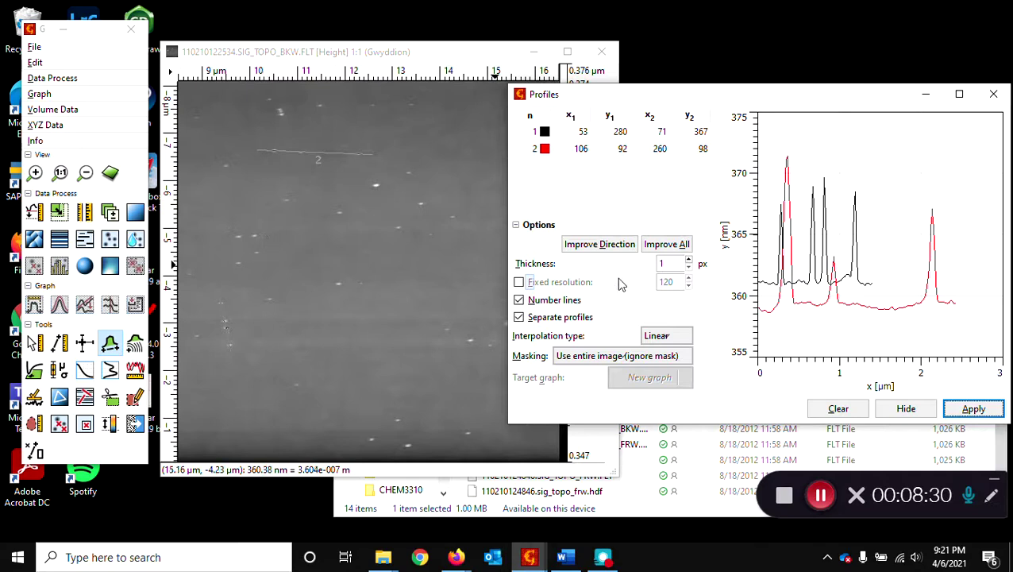
Step: Clear the old profile lines and draw four new profile lines across particles
left_click(839, 408)
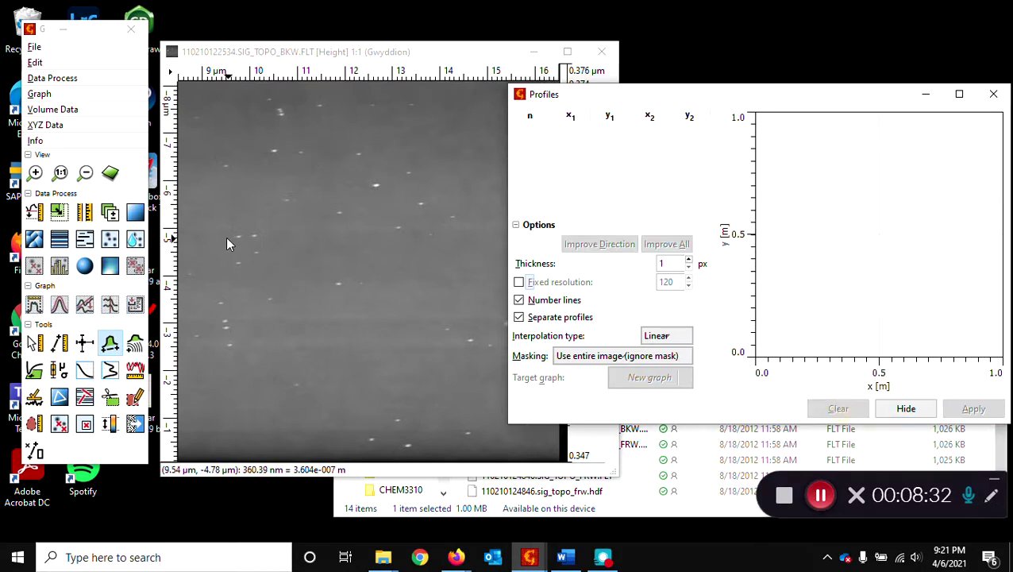
left_click_drag(225, 236, 259, 237)
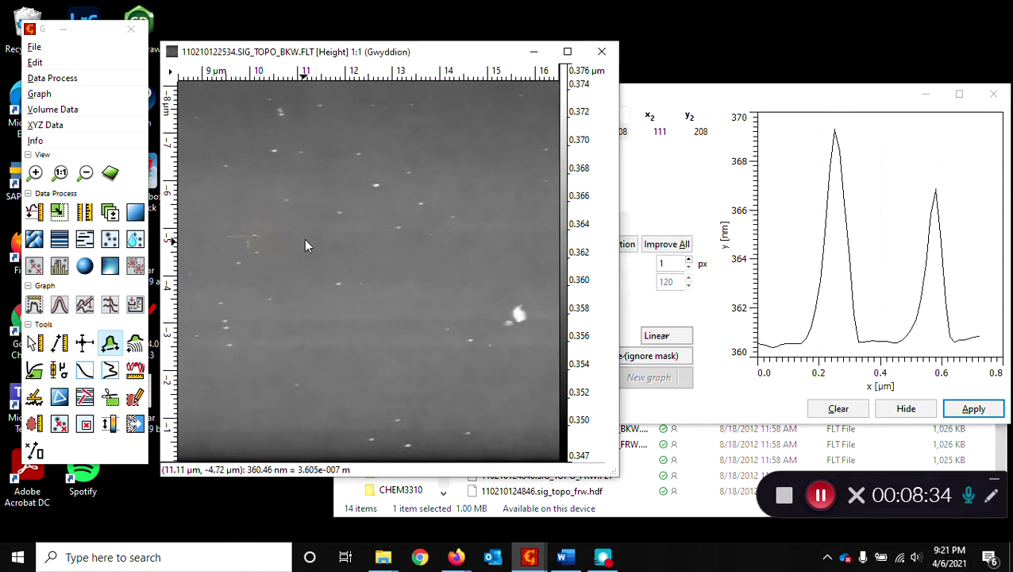
left_click_drag(276, 99, 284, 121)
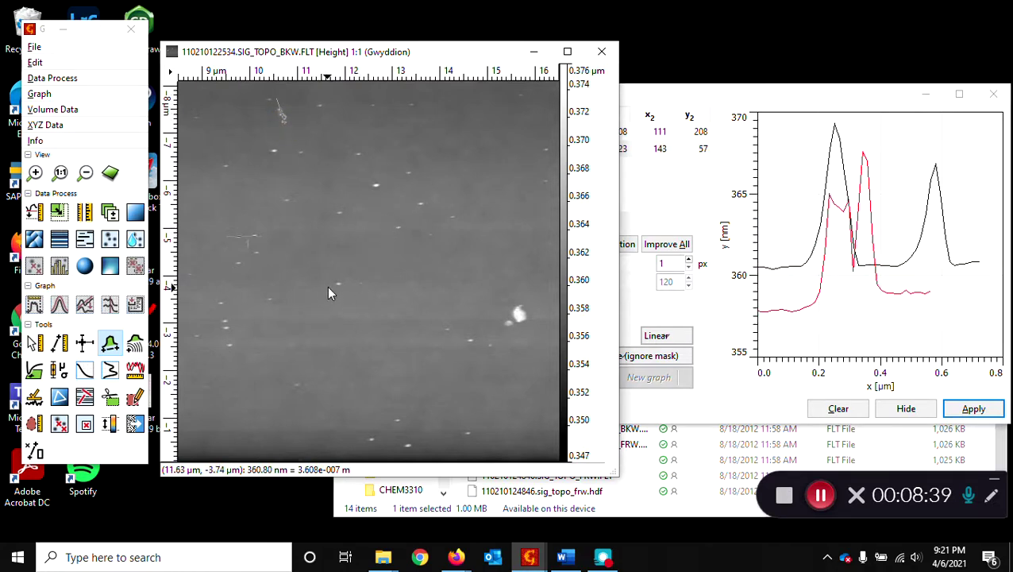
left_click_drag(334, 283, 365, 281)
left_click_drag(443, 326, 482, 346)
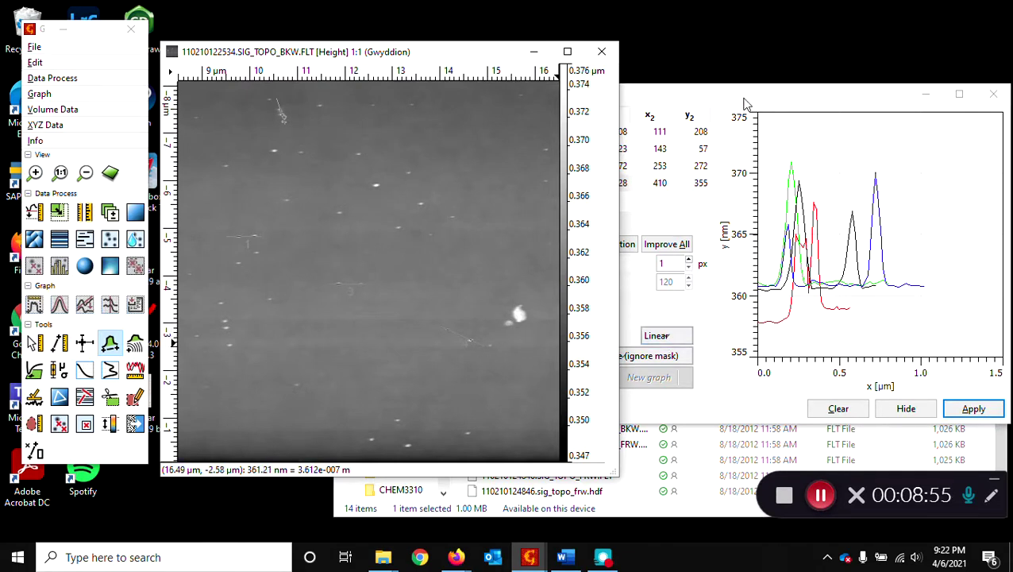
left_click_drag(744, 102, 547, 71)
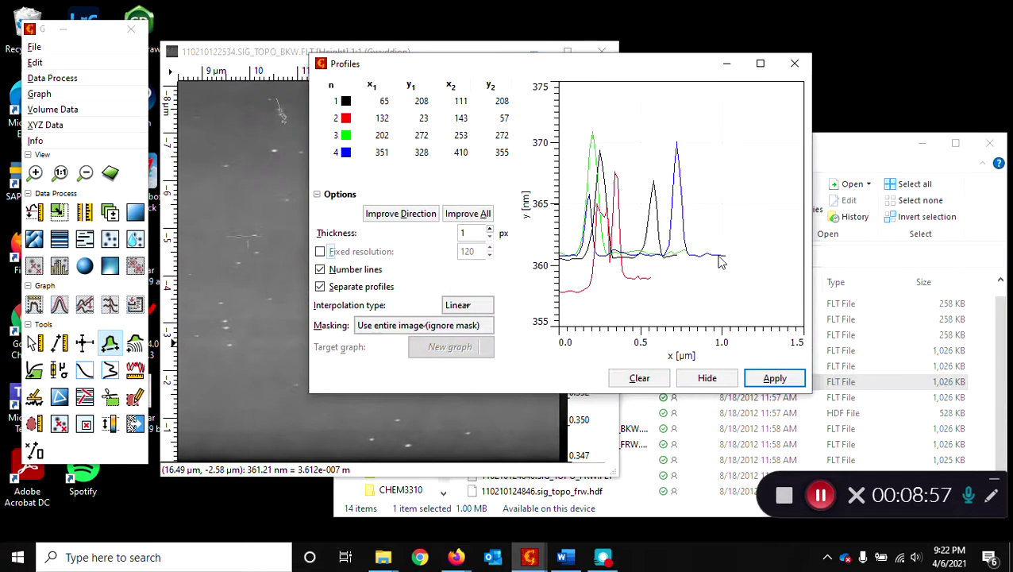
Step: Extract the four profiles as separate graphs, Profile 1 to 4, and fan the windows apart
left_click_drag(810, 216, 934, 216)
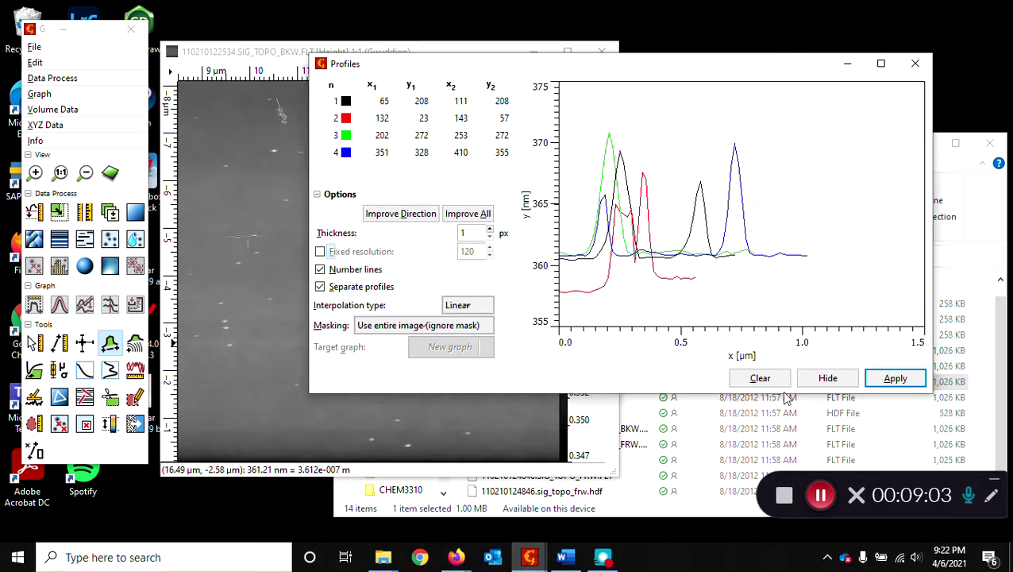
left_click(896, 380)
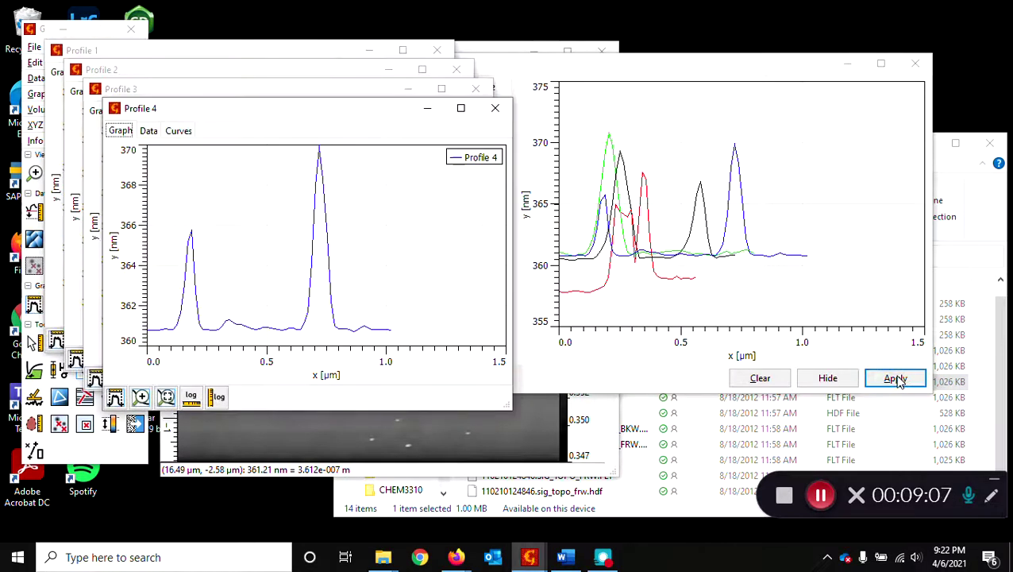
left_click_drag(247, 109, 355, 176)
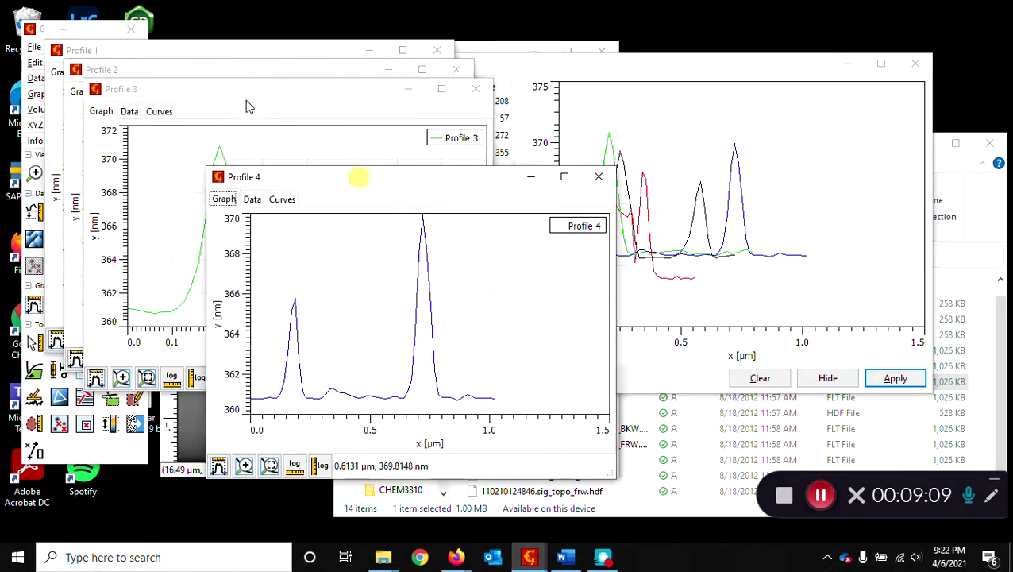
left_click_drag(228, 97, 358, 135)
left_click_drag(227, 73, 339, 93)
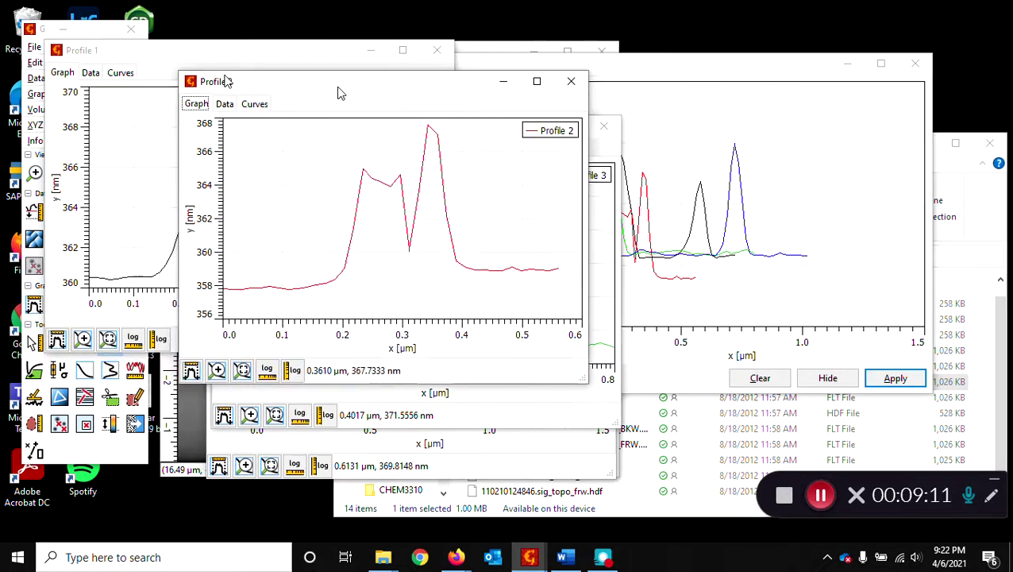
left_click_drag(213, 54, 289, 62)
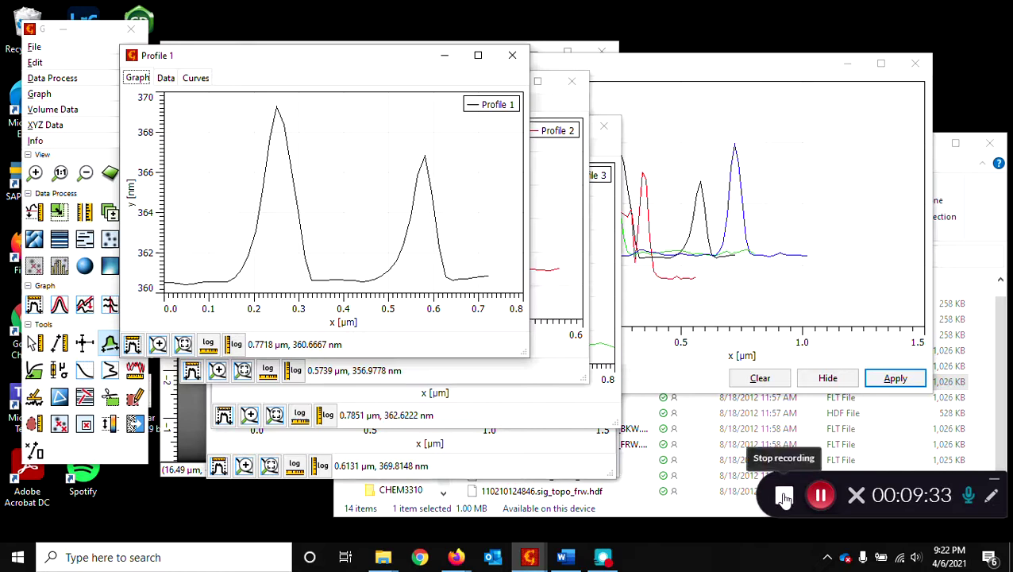
Step: Close the Profile 1–4 graphs, the Profiles tool and the topography image window
left_click(513, 59)
left_click(572, 80)
left_click(604, 126)
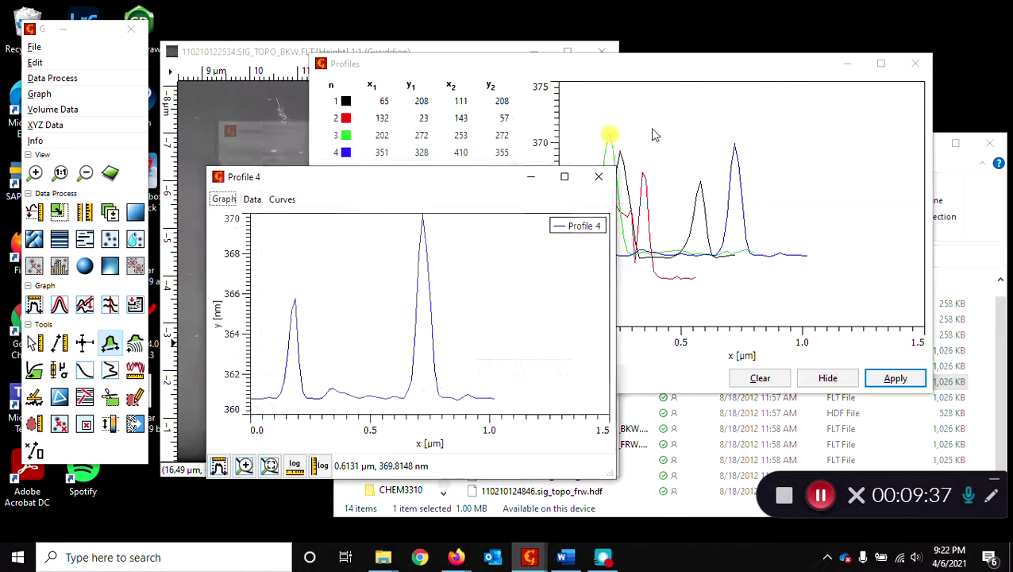
left_click(599, 176)
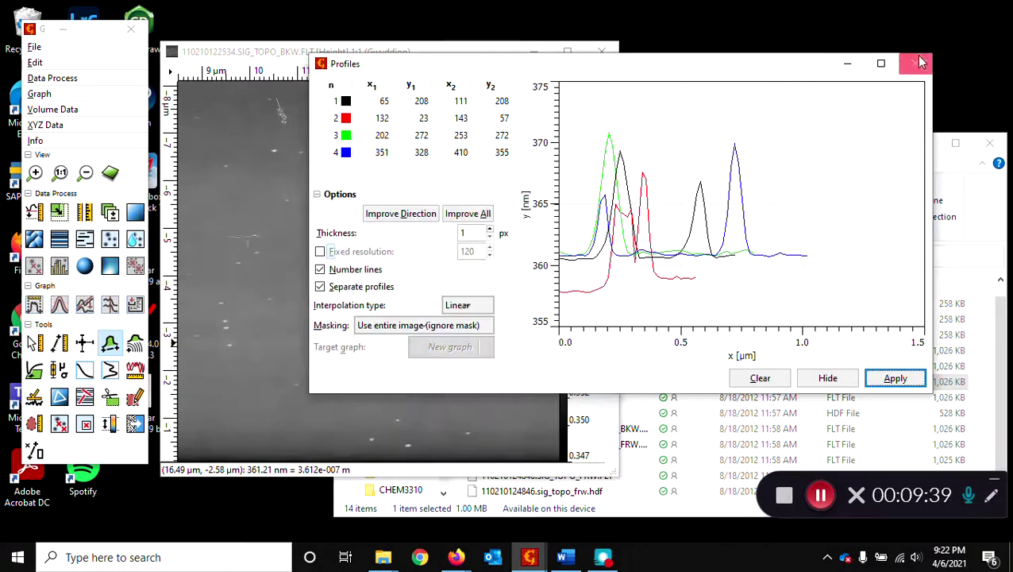
left_click(938, 64)
left_click(603, 52)
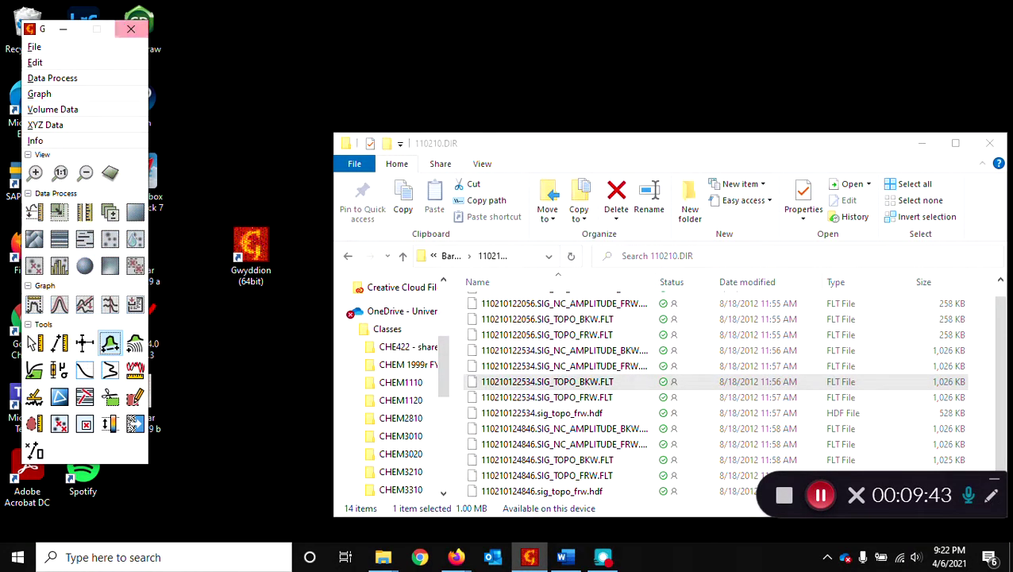
Step: Reopen 110210122534.SIG_TOPO_BKW.FLT from File Explorer as a fresh height image
left_click(581, 143)
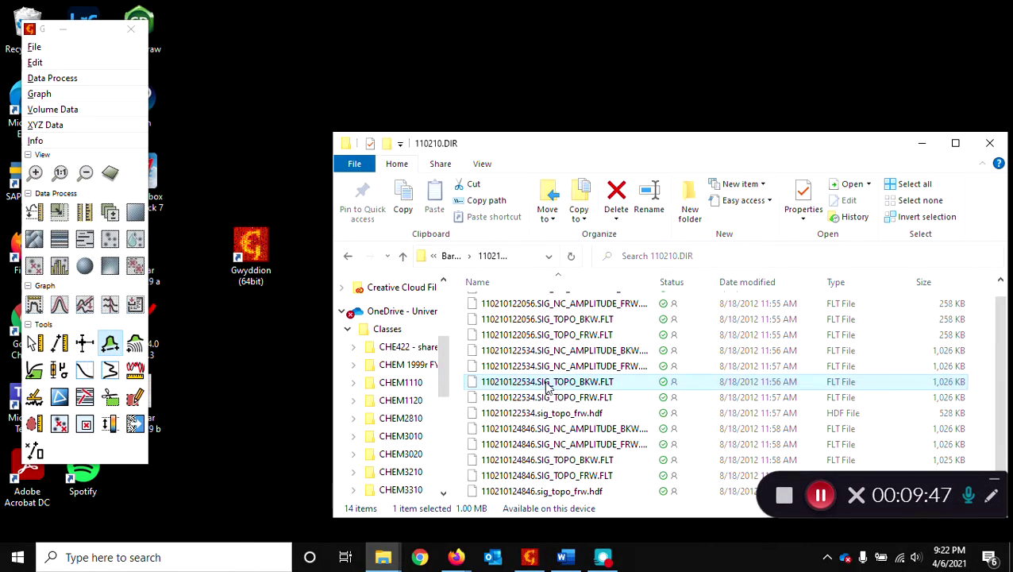
left_click_drag(548, 387, 109, 92)
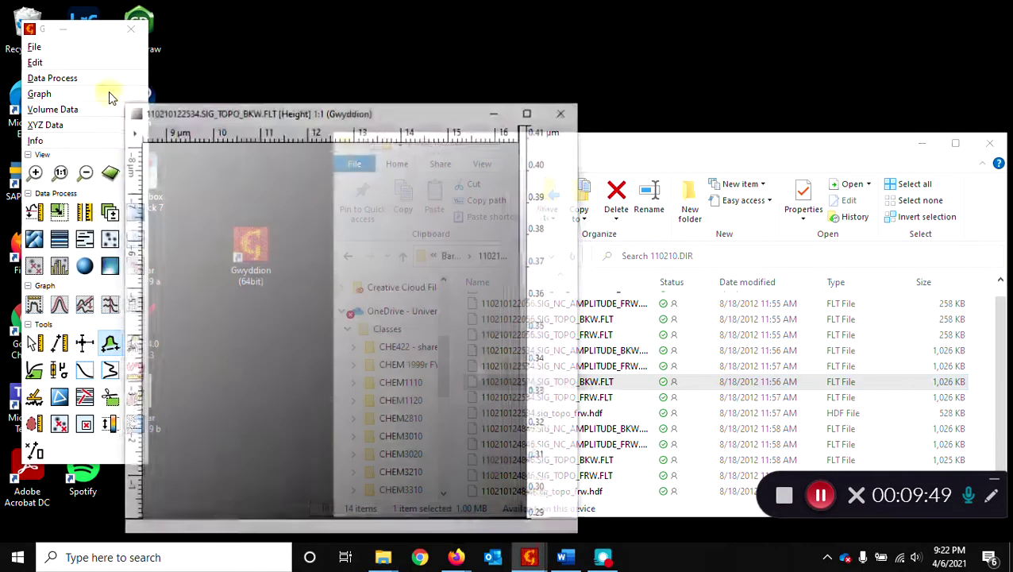
left_click_drag(399, 118, 587, 74)
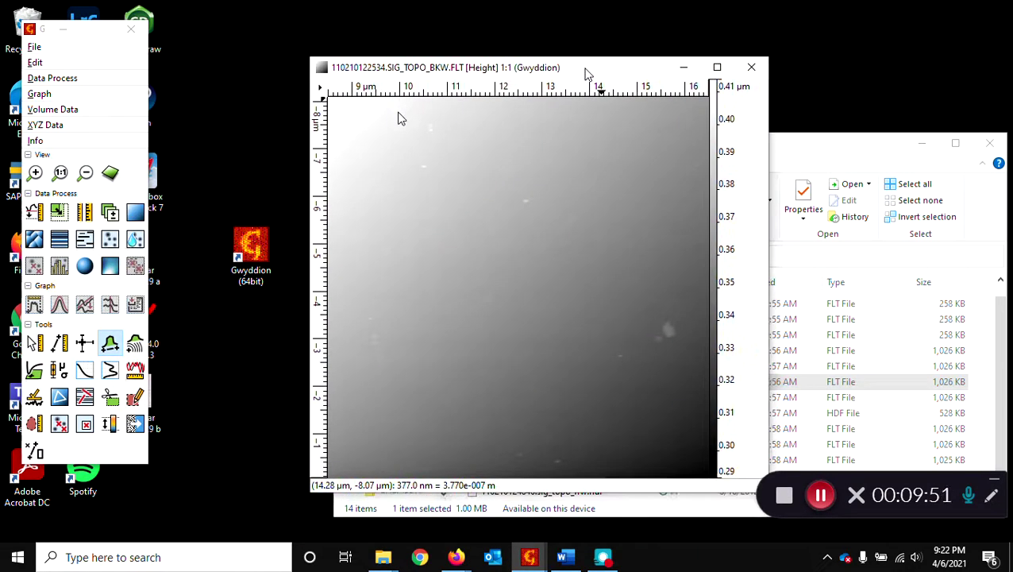